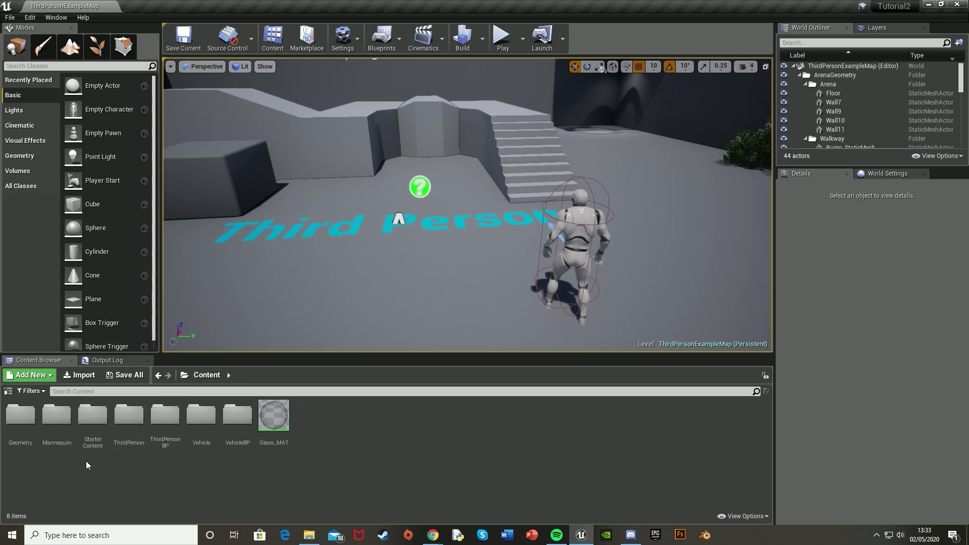
# Open the Architecture folder inside StarterContent and face the open floor in front of the Third Person text.
pyautogui.click(87, 433)
pyautogui.doubleClick(88, 433)
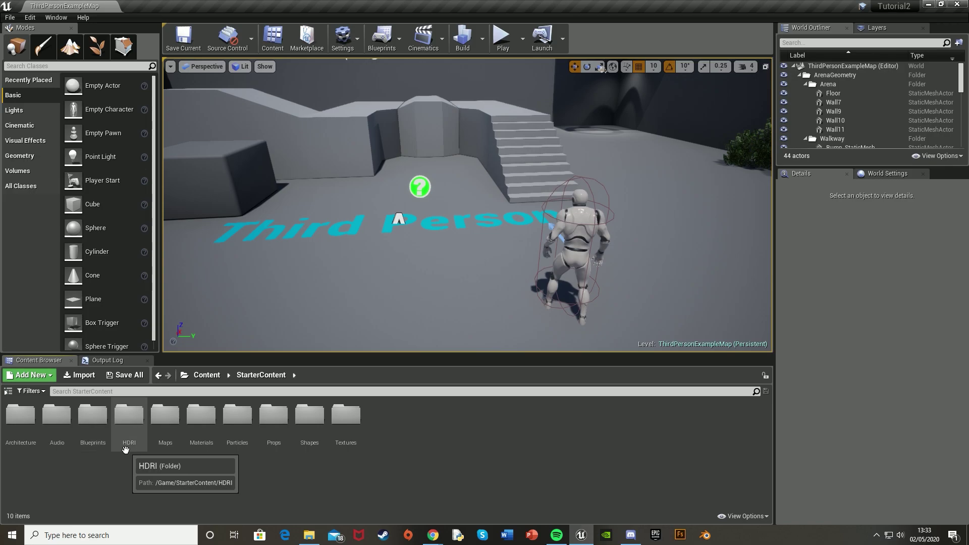
pyautogui.moveTo(282, 303); pyautogui.dragTo(176, 270, button='right')
pyautogui.press('w')
pyautogui.moveTo(454, 227); pyautogui.dragTo(454, 227, button='right')
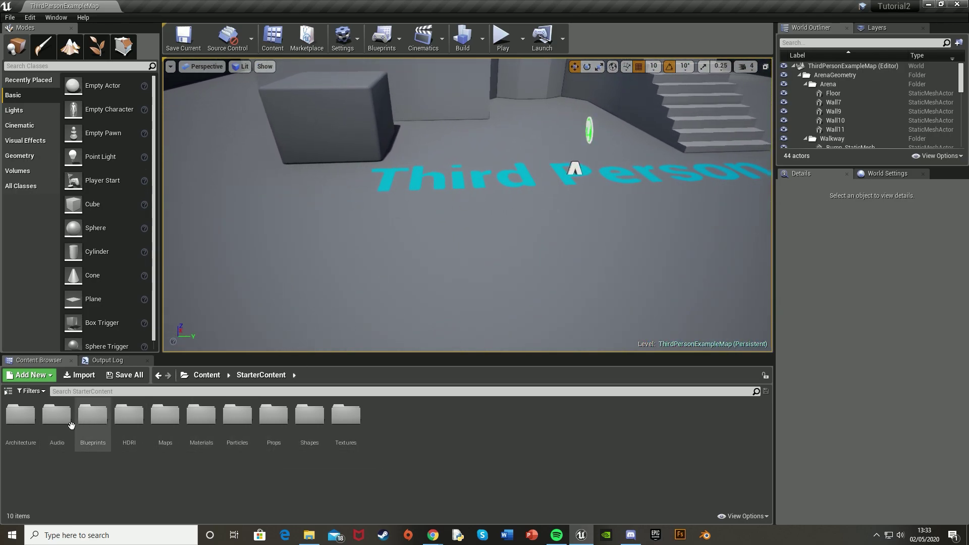
pyautogui.doubleClick(20, 416)
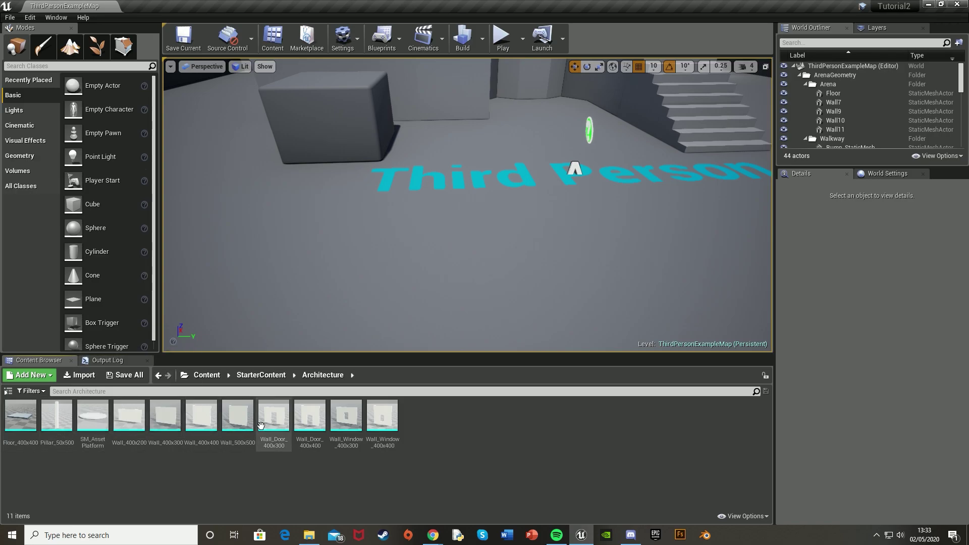
# Place a Wall_400x400 rotated 90° about Z and duplicate it along Y, leaving a doorway gap between the two walls.
pyautogui.moveTo(200, 416); pyautogui.dragTo(483, 257)
pyautogui.press('e')
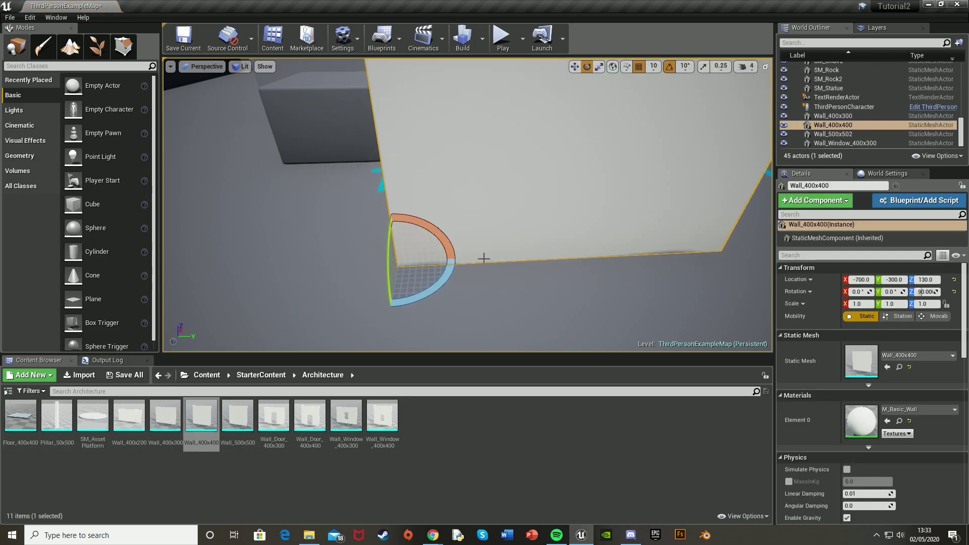
pyautogui.press('w')
pyautogui.moveTo(424, 258); pyautogui.dragTo(620, 173)
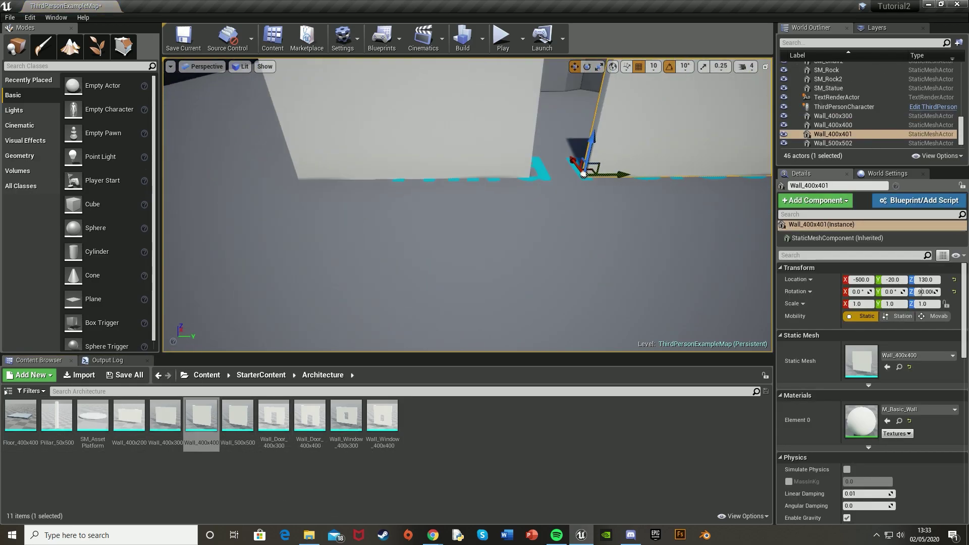
pyautogui.moveTo(620, 173); pyautogui.dragTo(306, 220, button='right')
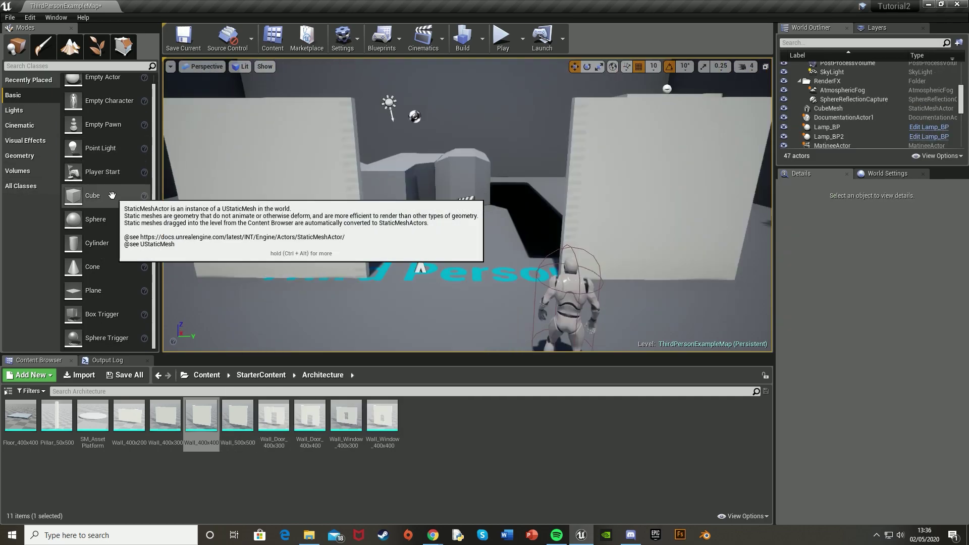
# Add a Cube beside the left wall's edge in the doorway and thin its X scale to about 0.117.
pyautogui.moveTo(96, 196); pyautogui.dragTo(419, 280)
pyautogui.moveTo(418, 280); pyautogui.dragTo(368, 273, button='right')
pyautogui.moveTo(367, 274); pyautogui.dragTo(379, 236)
pyautogui.press('e')
pyautogui.press('r')
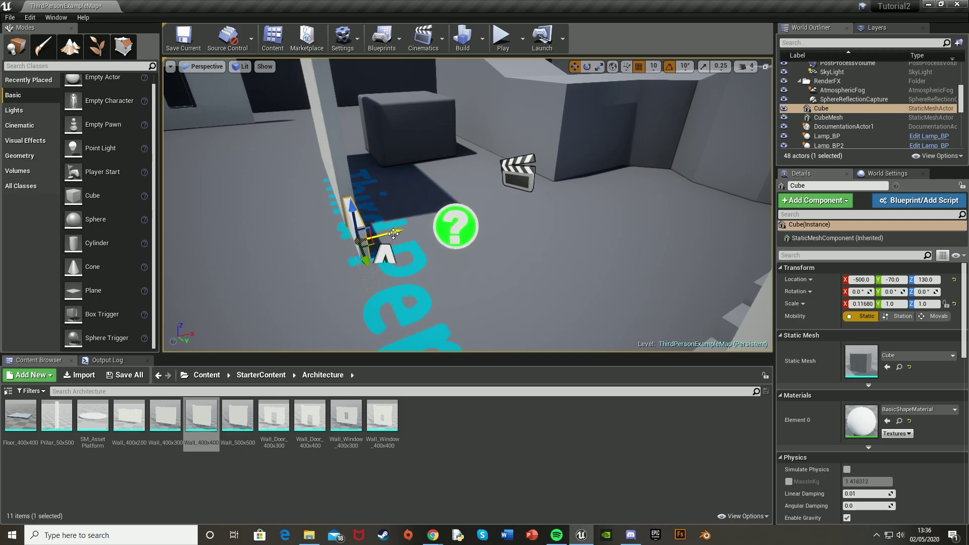
pyautogui.press('e')
pyautogui.press('w')
pyautogui.moveTo(400, 233); pyautogui.dragTo(359, 244, button='right')
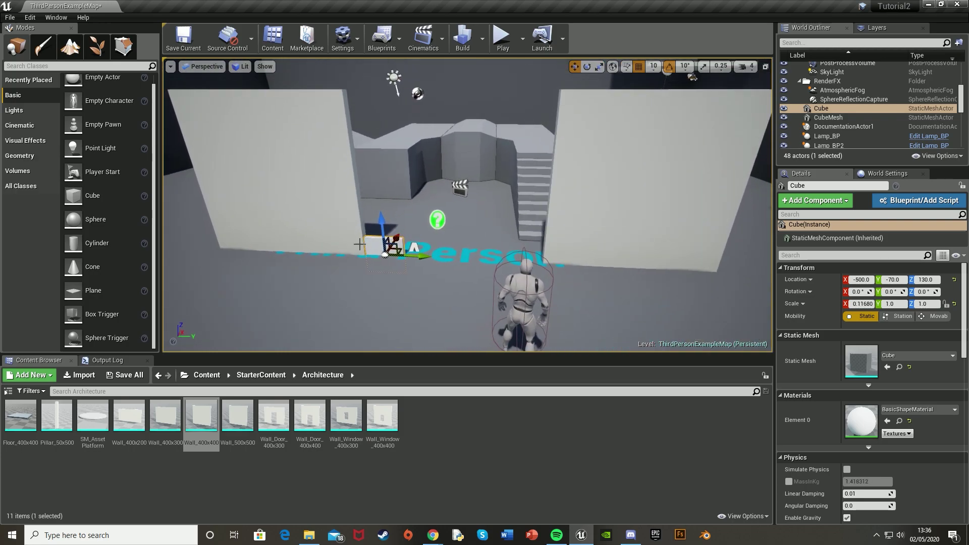
# Raise the cube to Z 320 and scale it to about 4.32 in Z and 2.32 in Y as a door panel.
pyautogui.moveTo(383, 216); pyautogui.dragTo(375, 101)
pyautogui.press('e')
pyautogui.press('r')
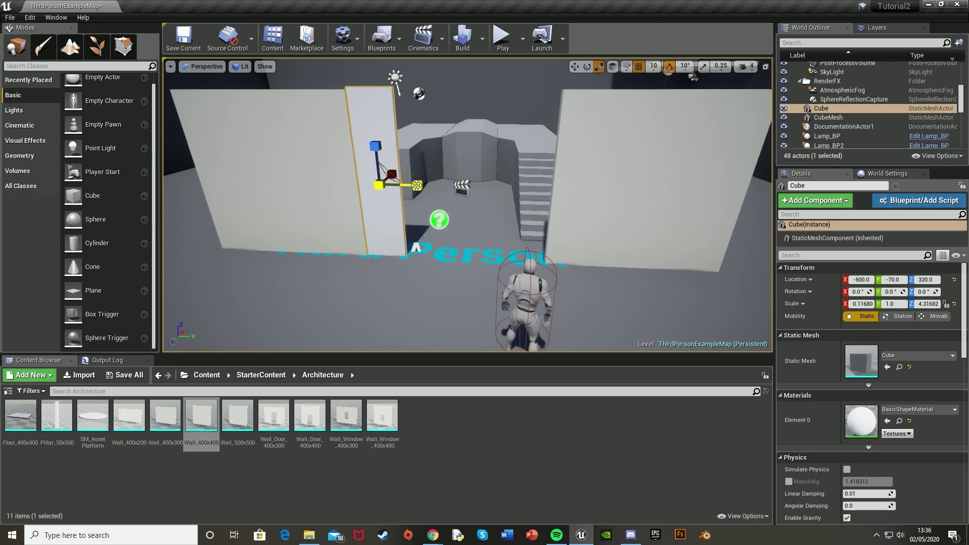
pyautogui.moveTo(416, 185); pyautogui.dragTo(442, 185)
pyautogui.moveTo(419, 185); pyautogui.dragTo(425, 199, button='right')
# Slide the door panel along Y into the gap, duplicate it beside the right wall, and turn off position grid snapping.
pyautogui.press('w')
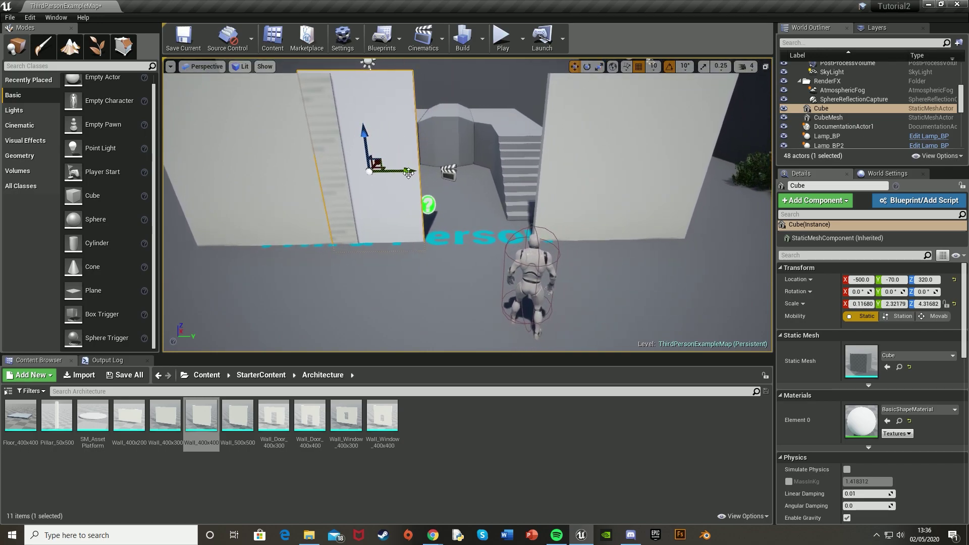
pyautogui.moveTo(405, 170); pyautogui.dragTo(425, 169)
pyautogui.press('w')
pyautogui.moveTo(418, 174); pyautogui.dragTo(418, 160, button='right')
pyautogui.press('space')
pyautogui.press('space')
pyautogui.moveTo(422, 216); pyautogui.dragTo(570, 228)
pyautogui.press('space')
pyautogui.click(638, 66)
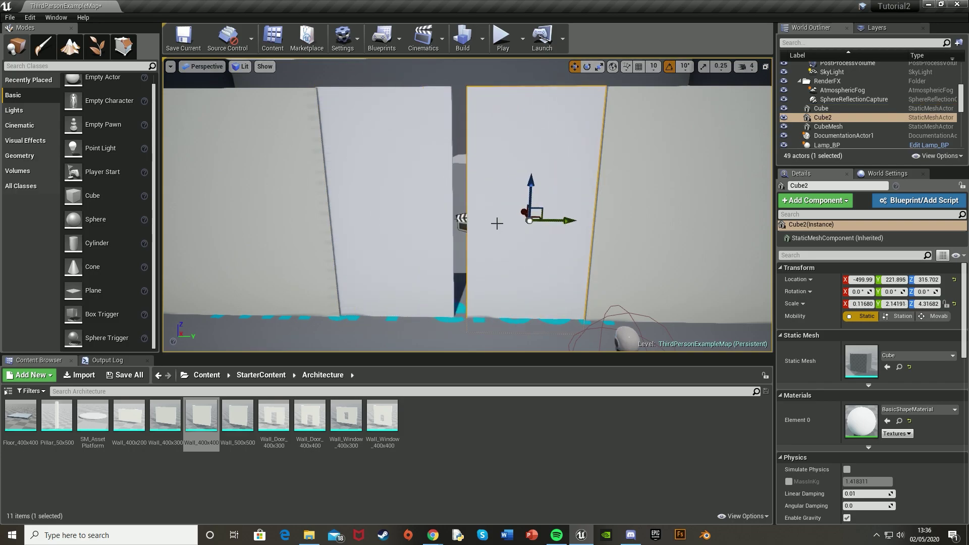
# Widen the left door panel to a Y scale of about 2.45 so it meets the right panel.
pyautogui.click(431, 221)
pyautogui.press('space')
pyautogui.press('space')
pyautogui.moveTo(431, 219); pyautogui.dragTo(445, 219)
pyautogui.press('w')
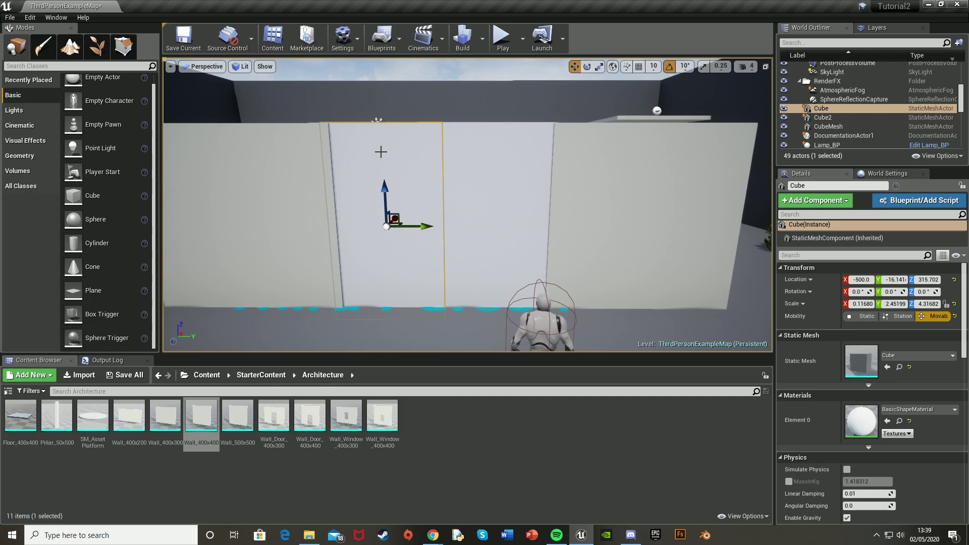
# Create a new Matinee and add an empty group named Sliding Door 1 Left for the left door panel.
pyautogui.click(430, 47)
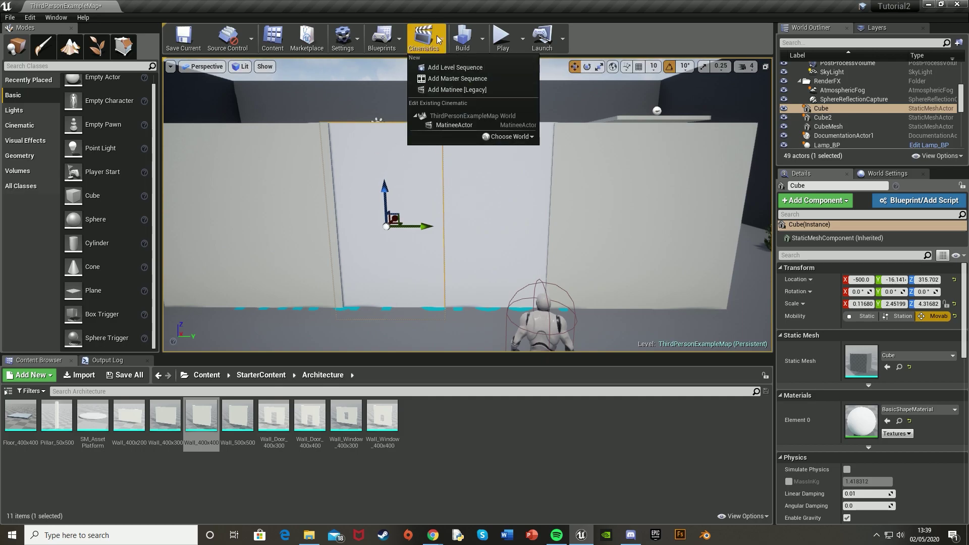
pyautogui.click(458, 89)
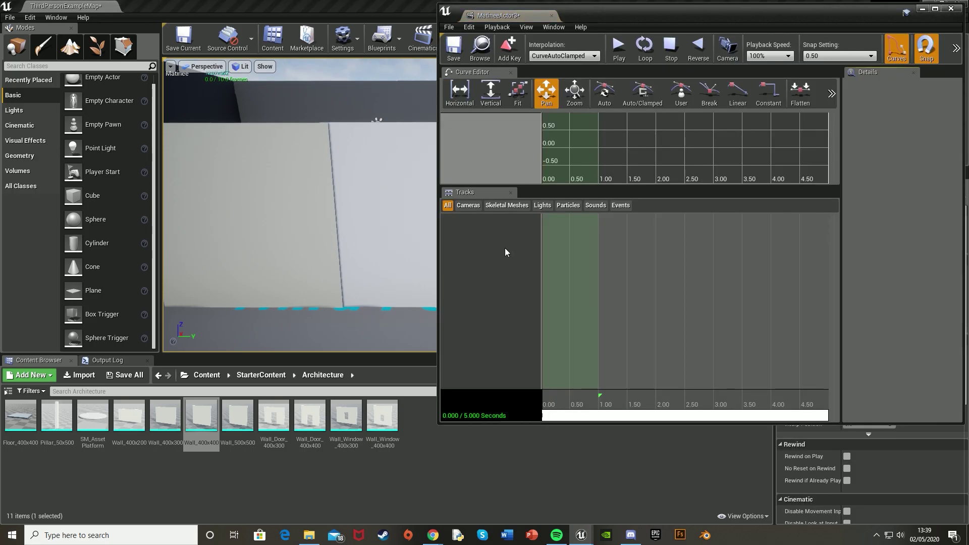
pyautogui.click(433, 202)
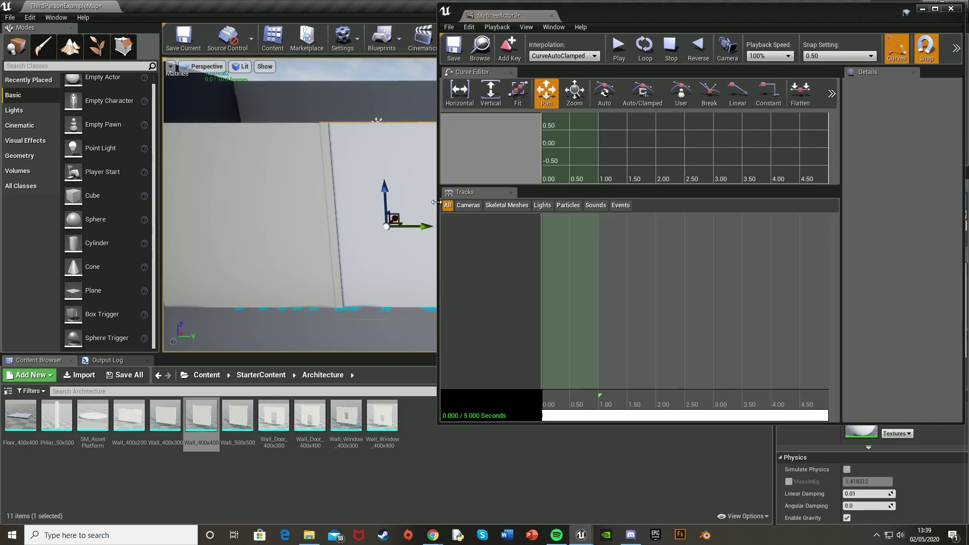
pyautogui.rightClick(455, 229)
pyautogui.click(483, 259)
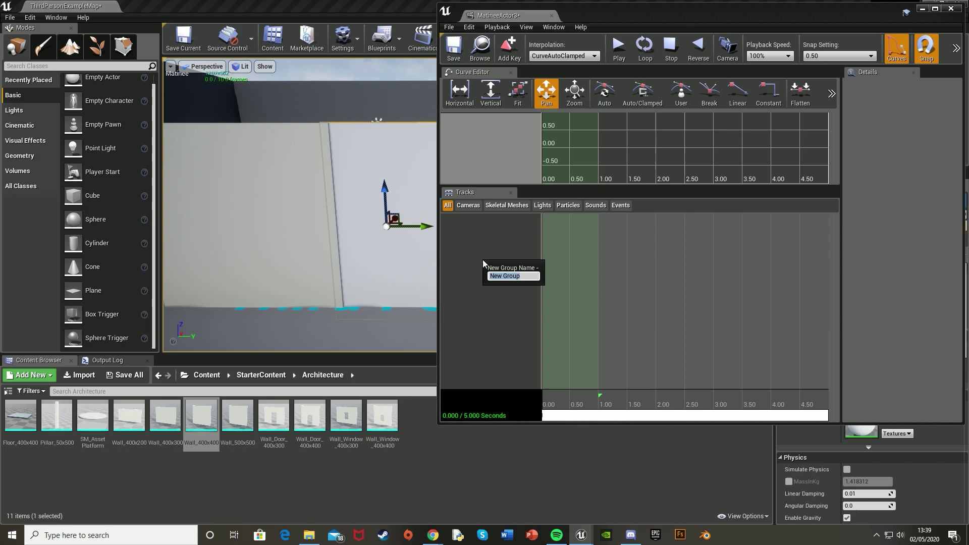
pyautogui.write('Sliding Door 1 Left')
pyautogui.press('Return')
pyautogui.moveTo(318, 165); pyautogui.dragTo(341, 171, button='right')
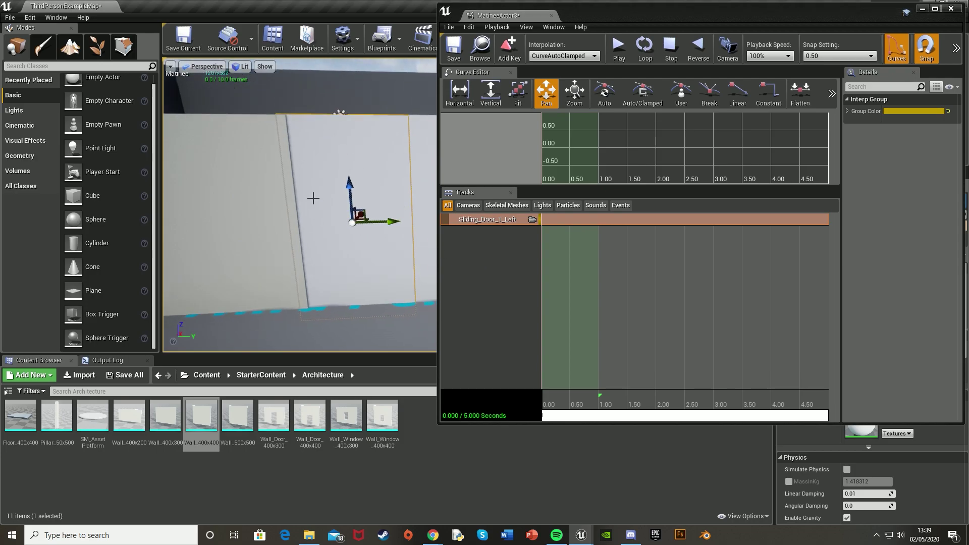
# Add a movement track to the left door group and set the sequence length and loop section end to 4 seconds.
pyautogui.rightClick(492, 222)
pyautogui.click(564, 343)
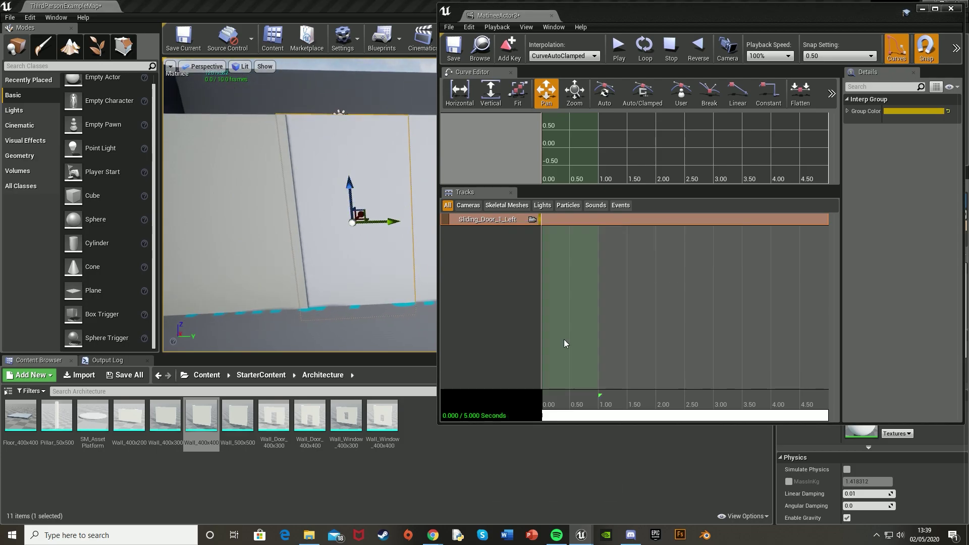
pyautogui.scroll(-2, 692, 324)
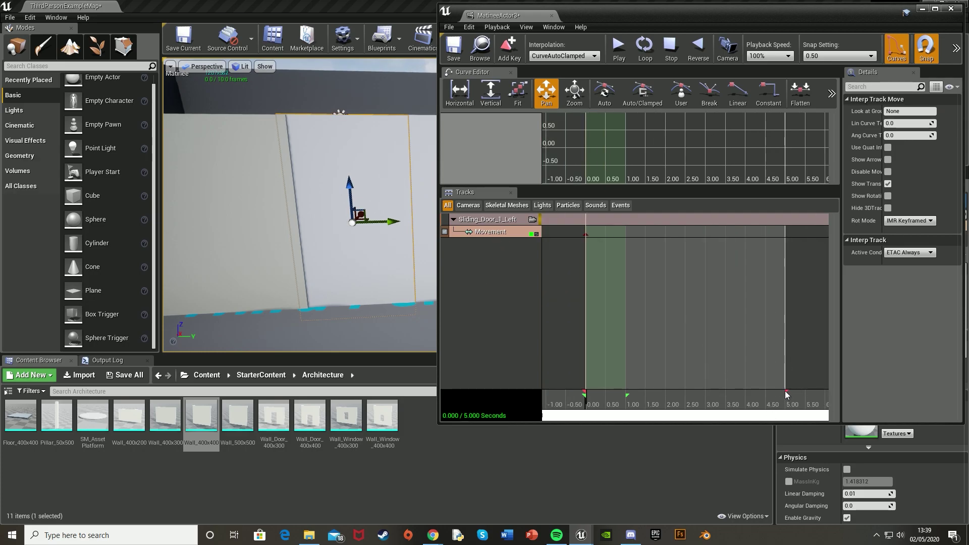
pyautogui.moveTo(786, 394); pyautogui.dragTo(750, 397)
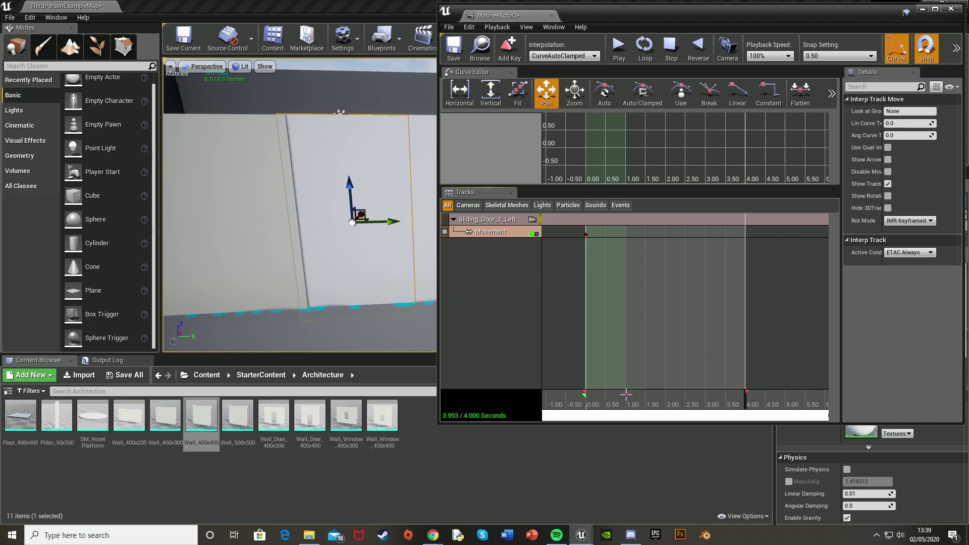
pyautogui.moveTo(626, 394)
pyautogui.mouseDown()
pyautogui.moveTo(745, 397)
pyautogui.moveTo(586, 404)
pyautogui.mouseUp()
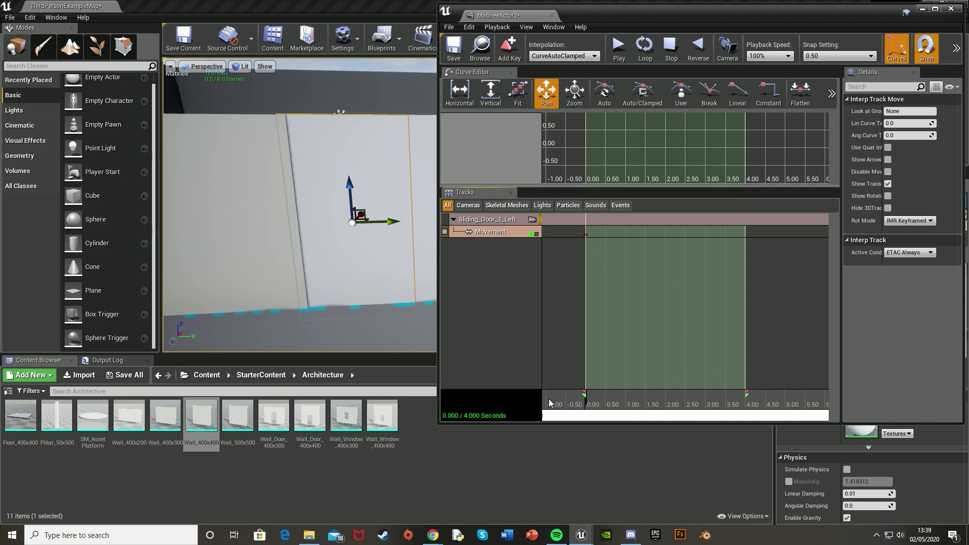
# Keyframe the left door closed at 0 seconds and slid open along Y into the left wall at 4 seconds.
pyautogui.click(509, 47)
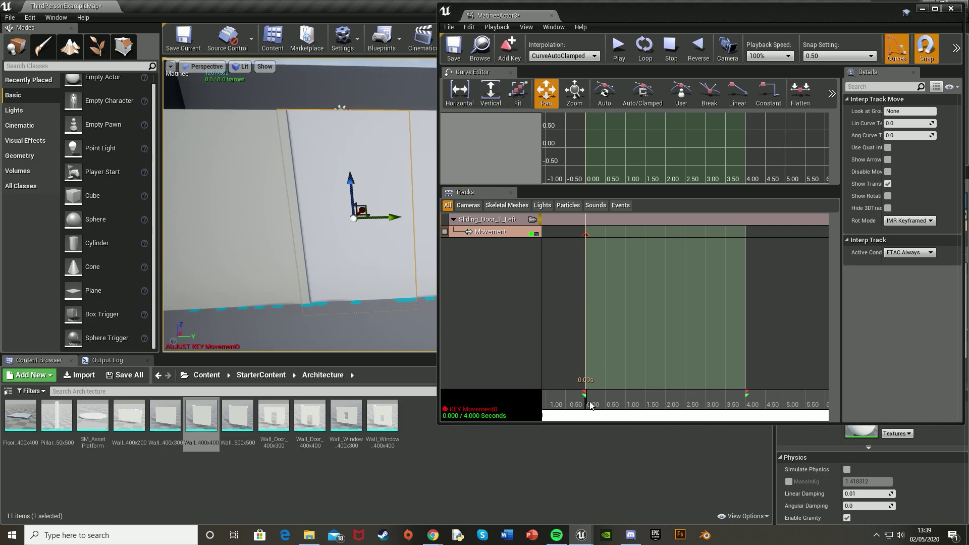
pyautogui.moveTo(590, 406); pyautogui.dragTo(768, 401)
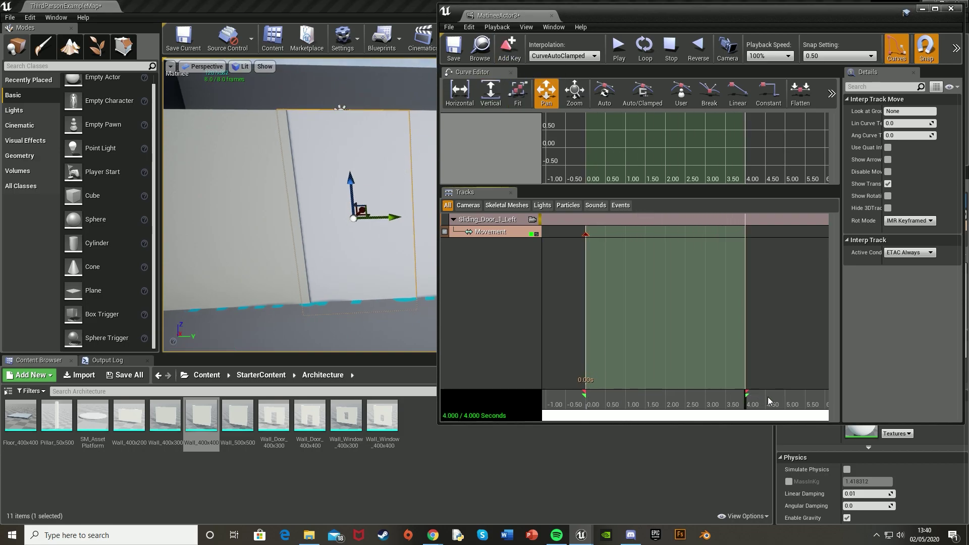
pyautogui.moveTo(392, 217); pyautogui.dragTo(288, 219)
pyautogui.click(508, 49)
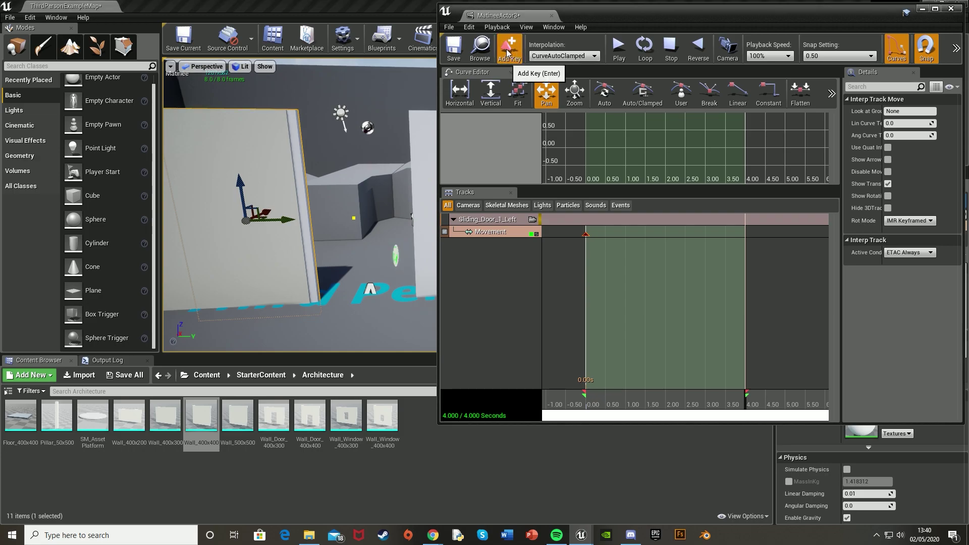
pyautogui.press('s')
pyautogui.press('d')
pyautogui.moveTo(343, 232); pyautogui.dragTo(337, 228, button='right')
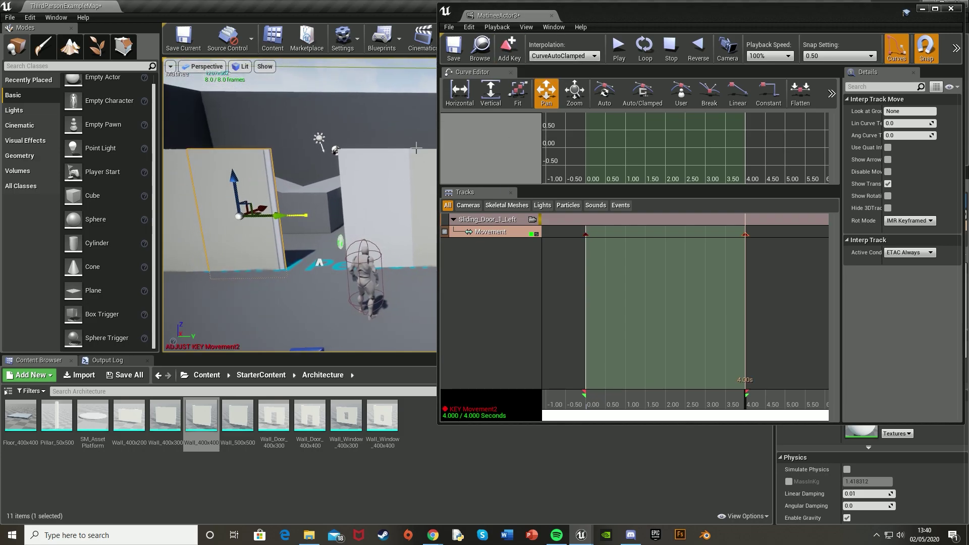
# Play back the left door animation, and save the level, agreeing to close Matinee.
pyautogui.click(619, 48)
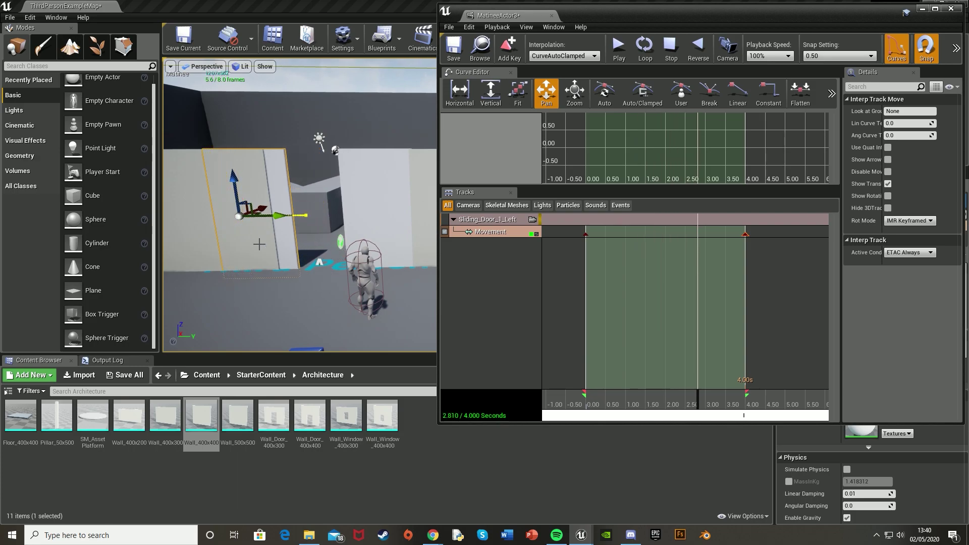
pyautogui.click(454, 48)
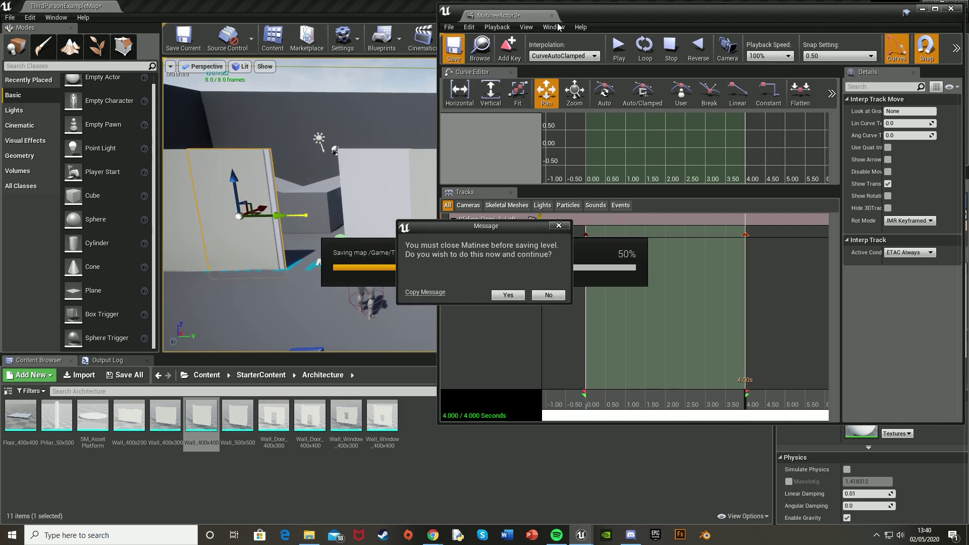
pyautogui.click(508, 295)
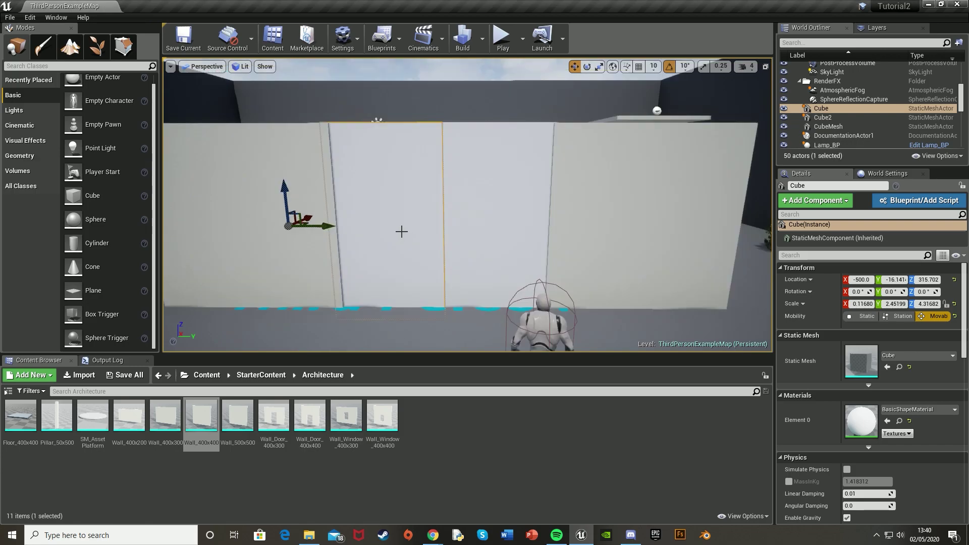
# Create another Matinee for the right door panel with an empty group named Sliding Door 1 Right.
pyautogui.click(489, 189)
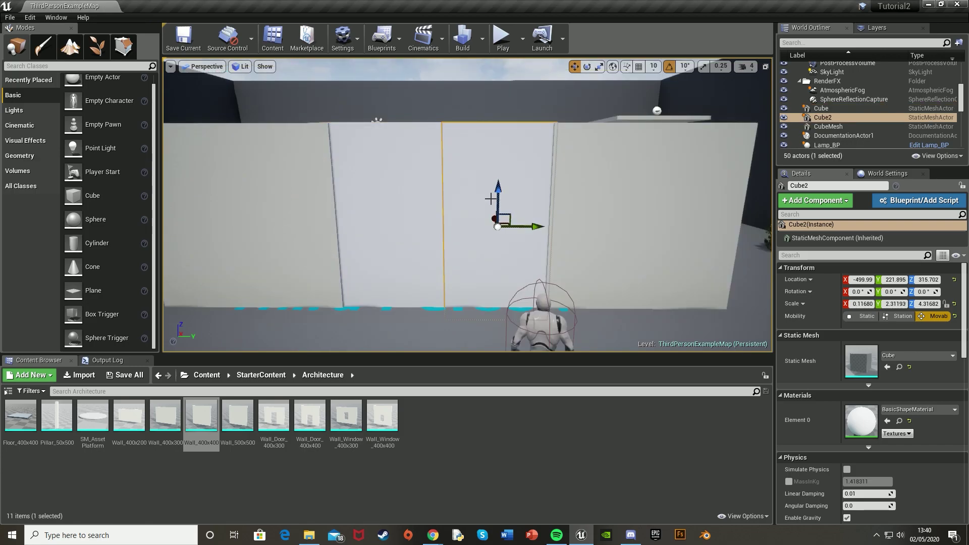
pyautogui.click(433, 51)
pyautogui.click(456, 91)
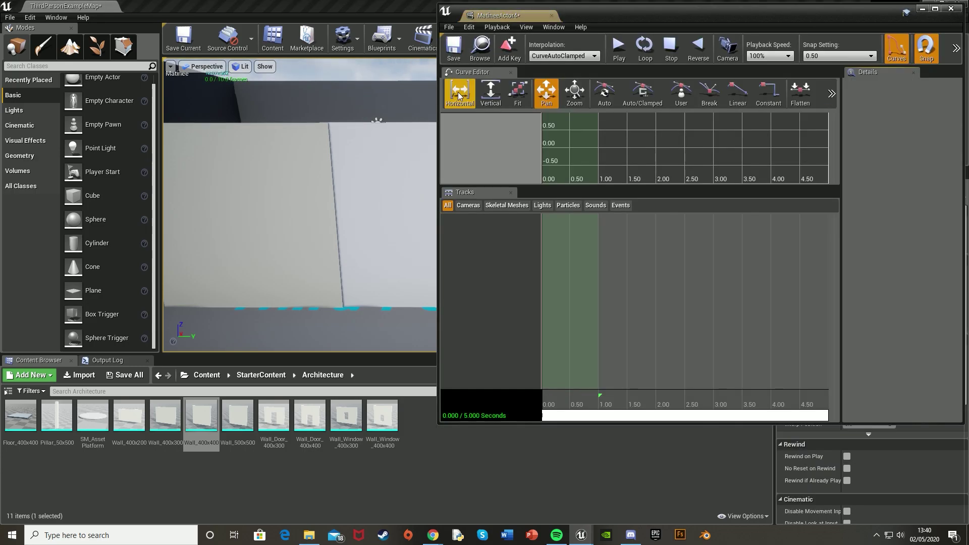
pyautogui.rightClick(473, 240)
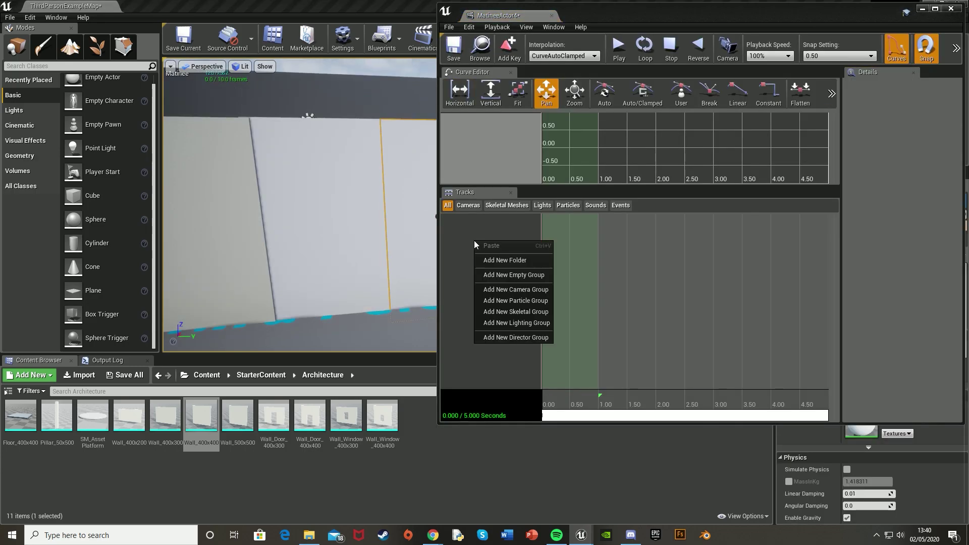
pyautogui.click(507, 271)
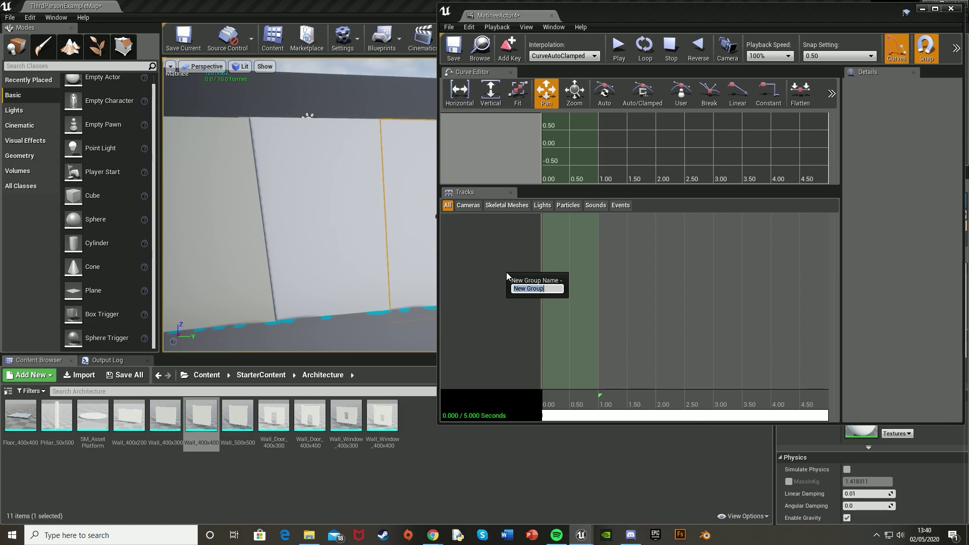
pyautogui.write('Sliding Door 1 Right')
pyautogui.press('Return')
# Add a movement track to the Sliding Door 1 Right group and bring the sequence's end marker into view.
pyautogui.rightClick(498, 218)
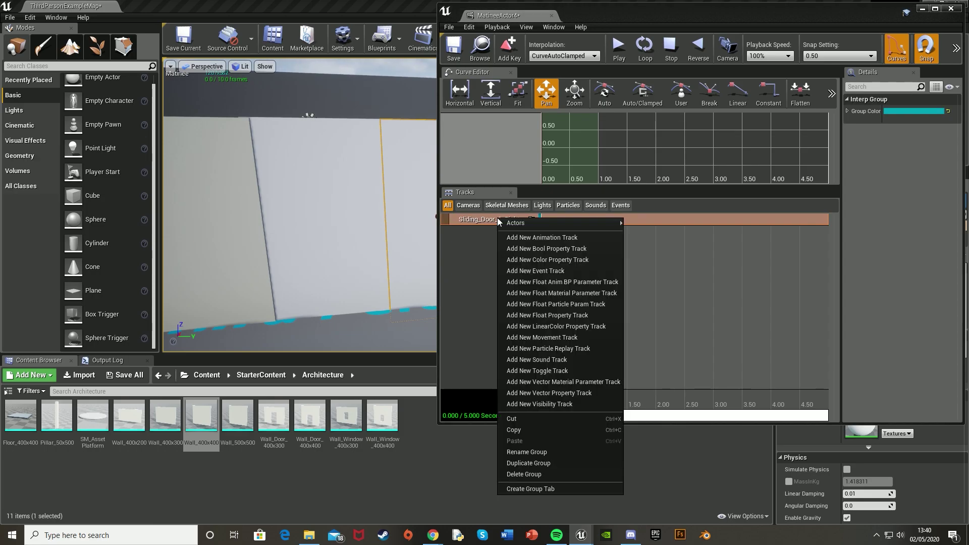
pyautogui.click(550, 333)
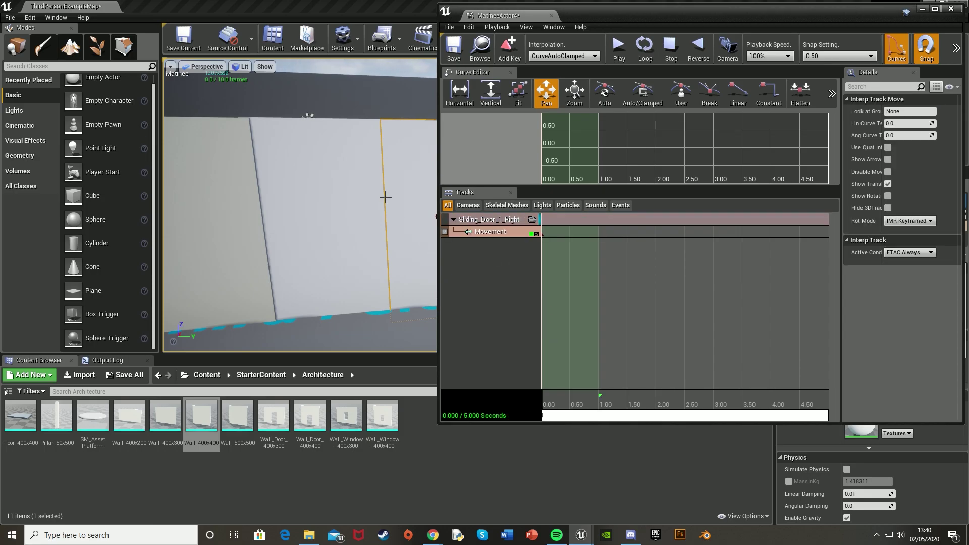
pyautogui.moveTo(385, 197); pyautogui.dragTo(409, 197, button='right')
pyautogui.scroll(-2, 681, 369)
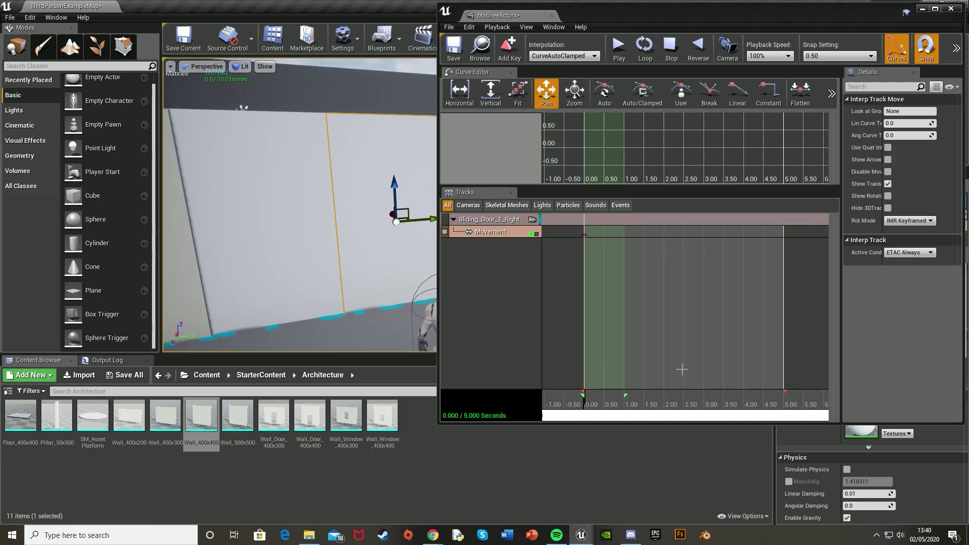
# Set the sequence end and loop section end to 3 seconds and keyframe the right door closed at 0 seconds.
pyautogui.click(785, 395)
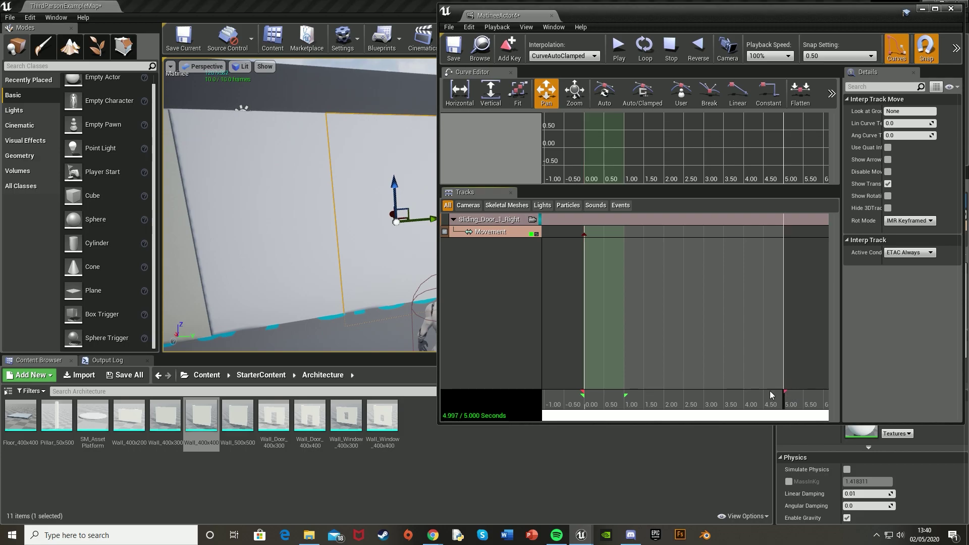
pyautogui.moveTo(784, 392); pyautogui.dragTo(710, 395)
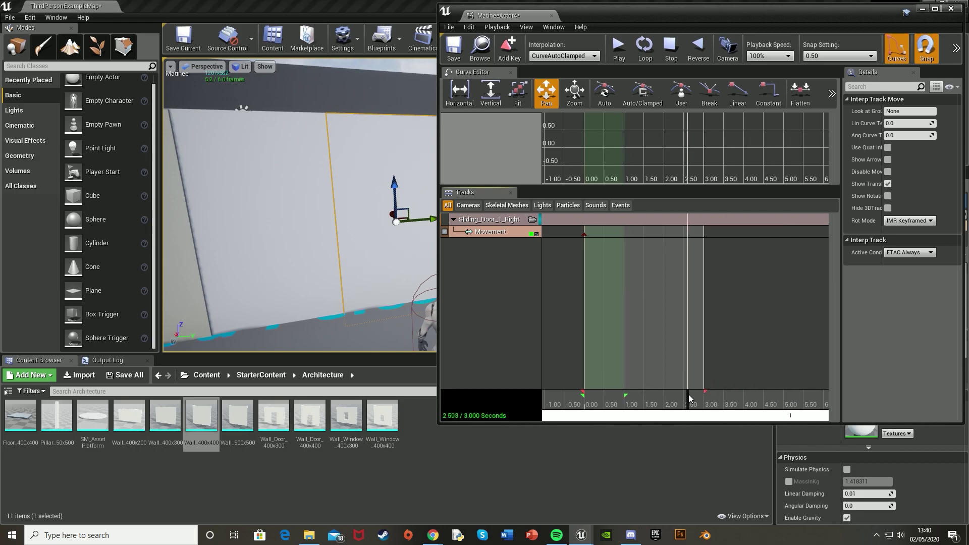
pyautogui.moveTo(625, 394); pyautogui.dragTo(704, 394)
pyautogui.click(559, 405)
pyautogui.click(508, 48)
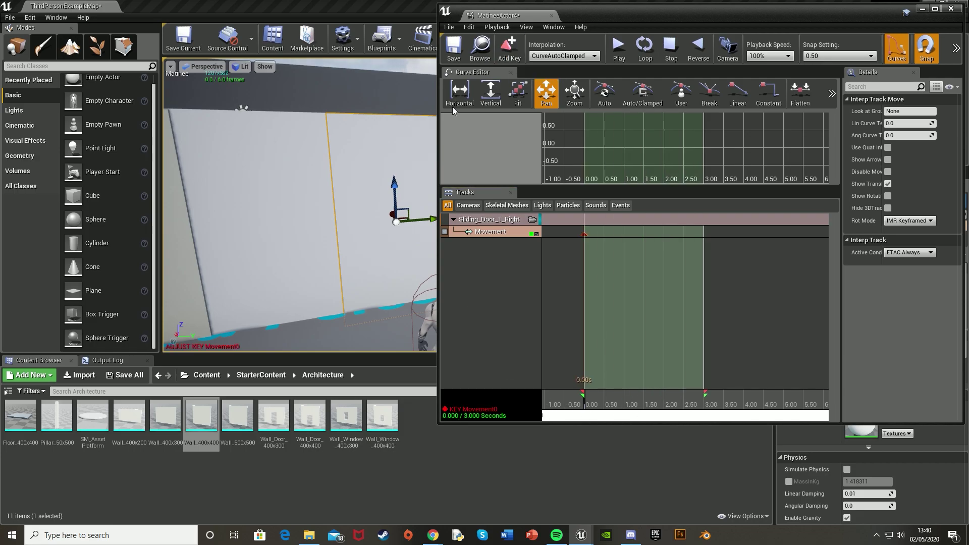
# At 3 seconds, slide the right door open along Y into the right wall and add a movement key.
pyautogui.moveTo(392, 167); pyautogui.dragTo(385, 166, button='right')
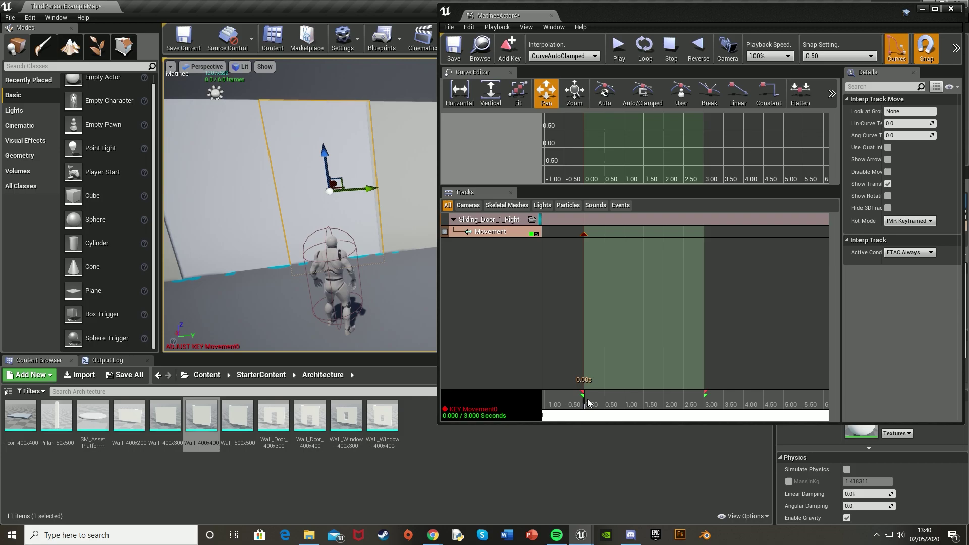
pyautogui.click(715, 405)
pyautogui.moveTo(372, 187); pyautogui.dragTo(458, 176)
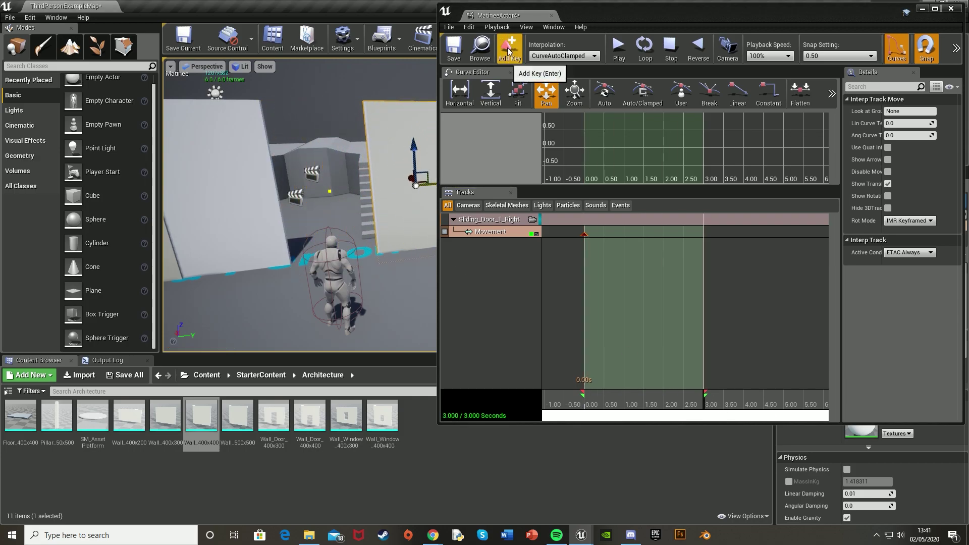
pyautogui.click(509, 48)
# Play back the right door animation and save the level, agreeing to close Matinee.
pyautogui.click(621, 52)
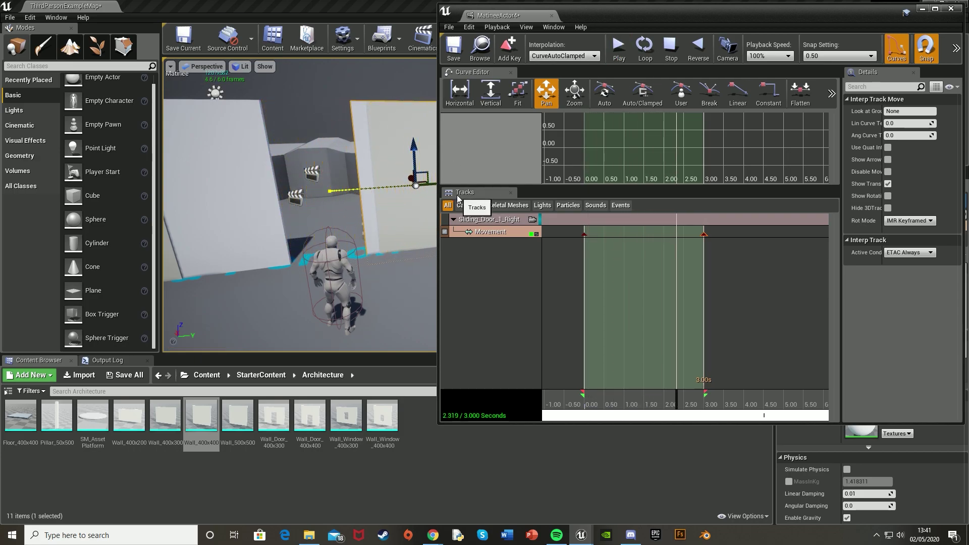
pyautogui.click(453, 50)
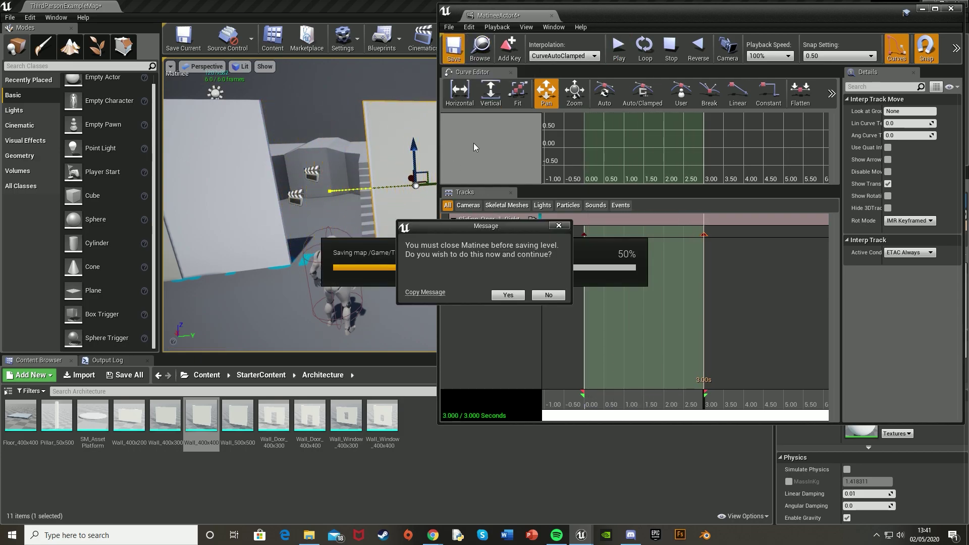
pyautogui.click(507, 295)
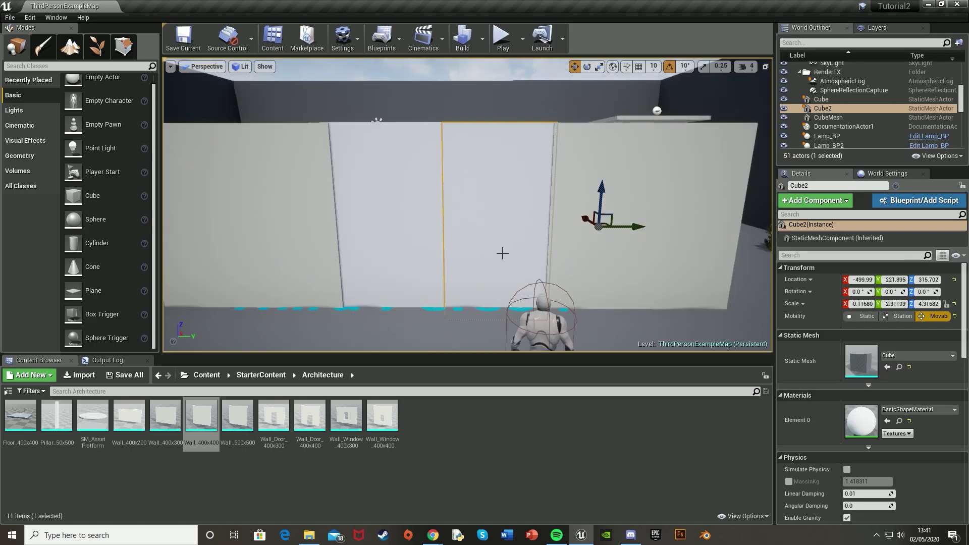
# Open the Level Blueprint and add references to both door Matinees, MatineeActor and MatineeActor4, to the event graph.
pyautogui.click(382, 41)
pyautogui.click(399, 123)
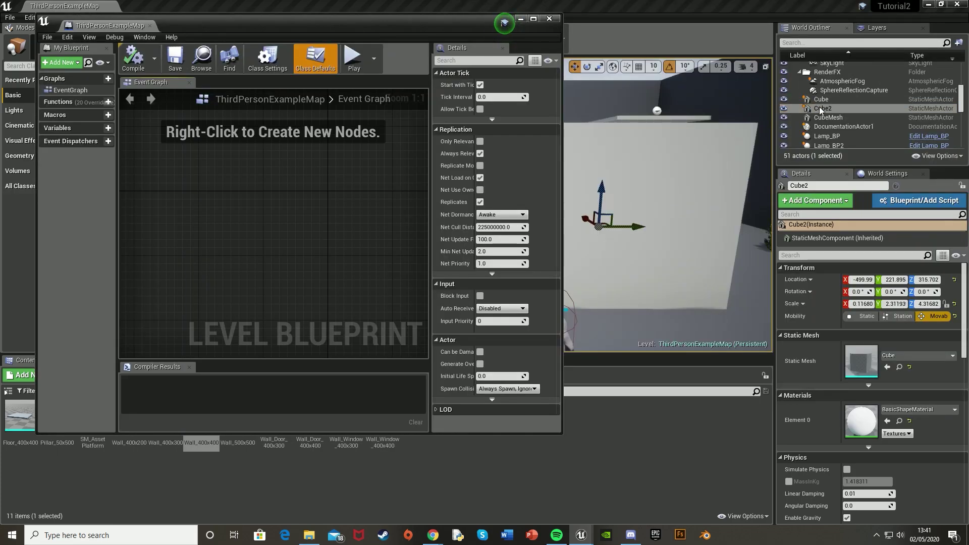
pyautogui.doubleClick(820, 109)
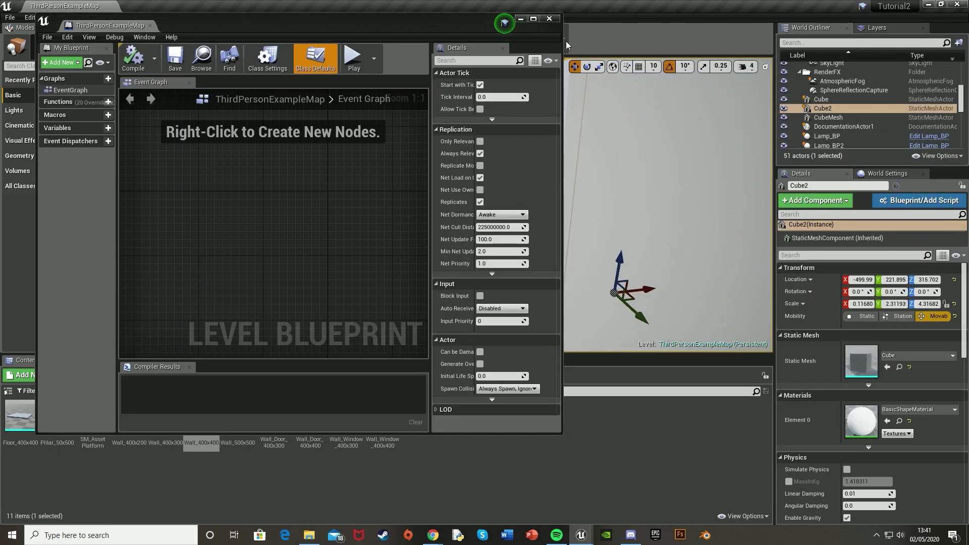
pyautogui.moveTo(396, 16); pyautogui.dragTo(365, 16)
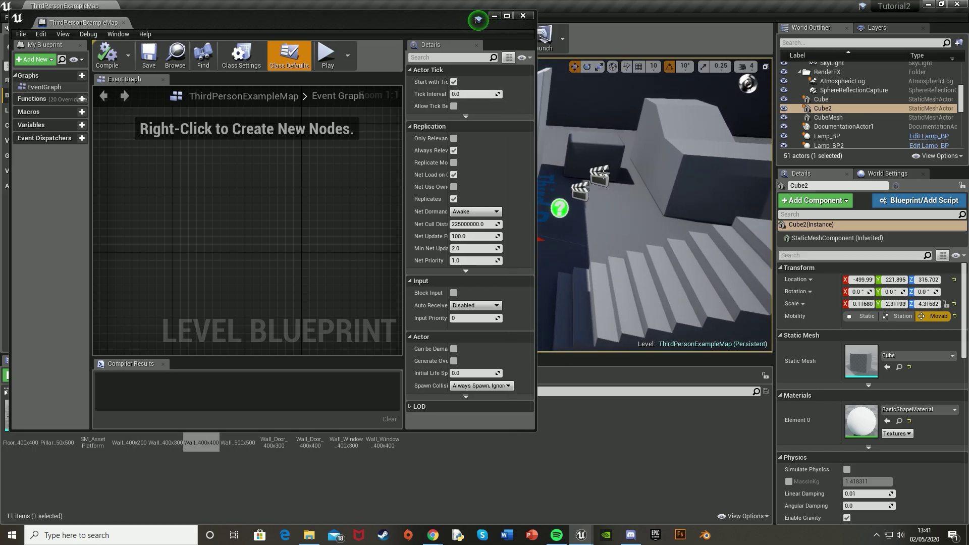
pyautogui.click(603, 173)
pyautogui.keyDown('ctrl'); pyautogui.click(583, 189); pyautogui.keyUp('ctrl')
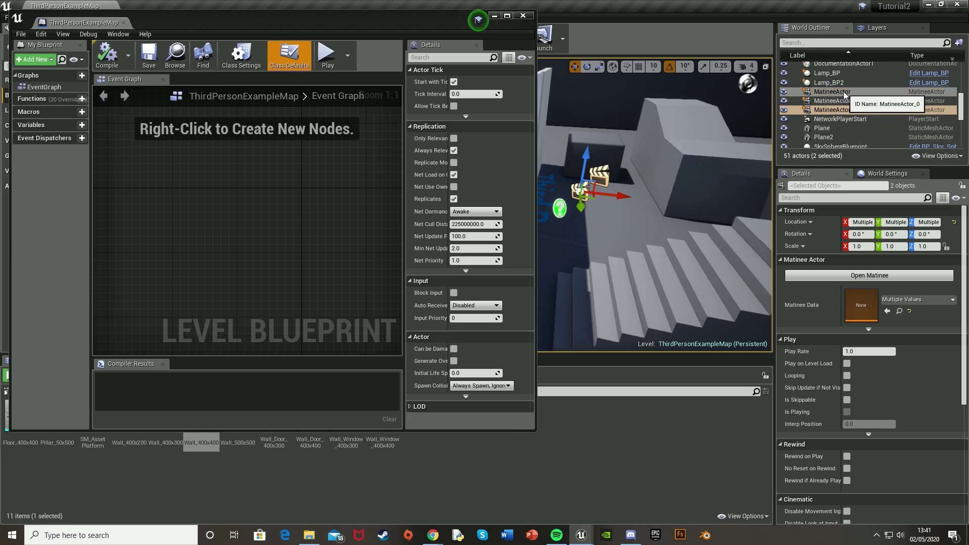
pyautogui.moveTo(845, 95); pyautogui.dragTo(220, 192)
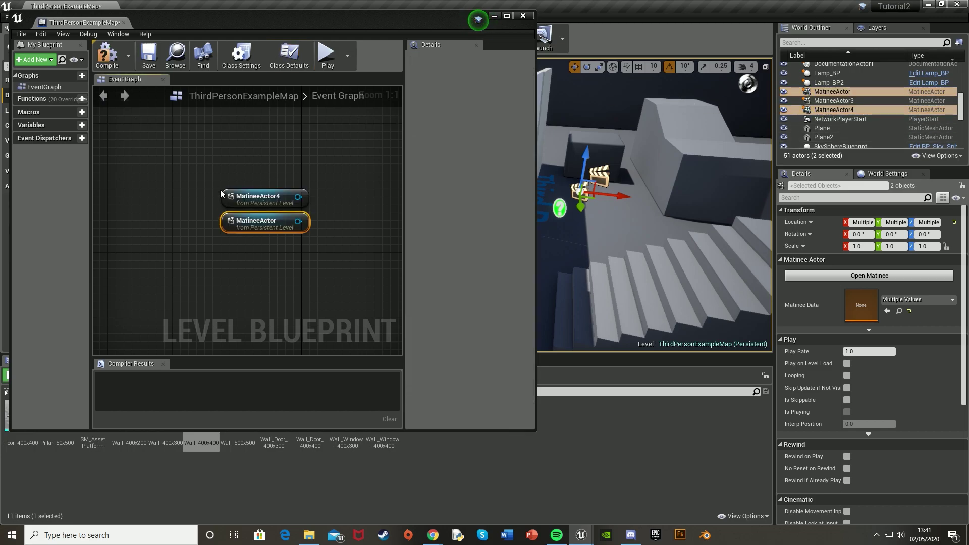
# Maximize the Level Blueprint window and move both Matinee reference nodes together toward the middle of the graph.
pyautogui.doubleClick(389, 20)
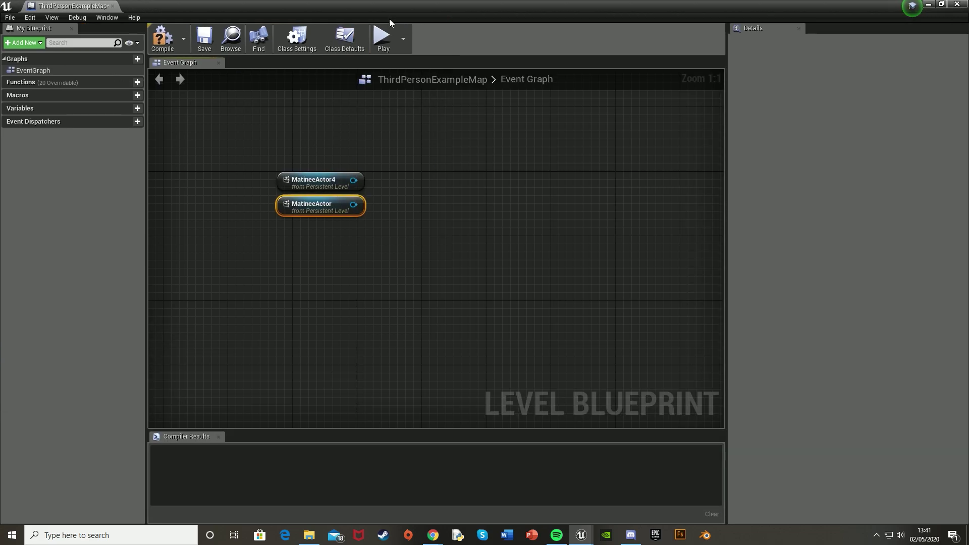
pyautogui.scroll(-7, 502, 226)
pyautogui.scroll(4, 405, 168)
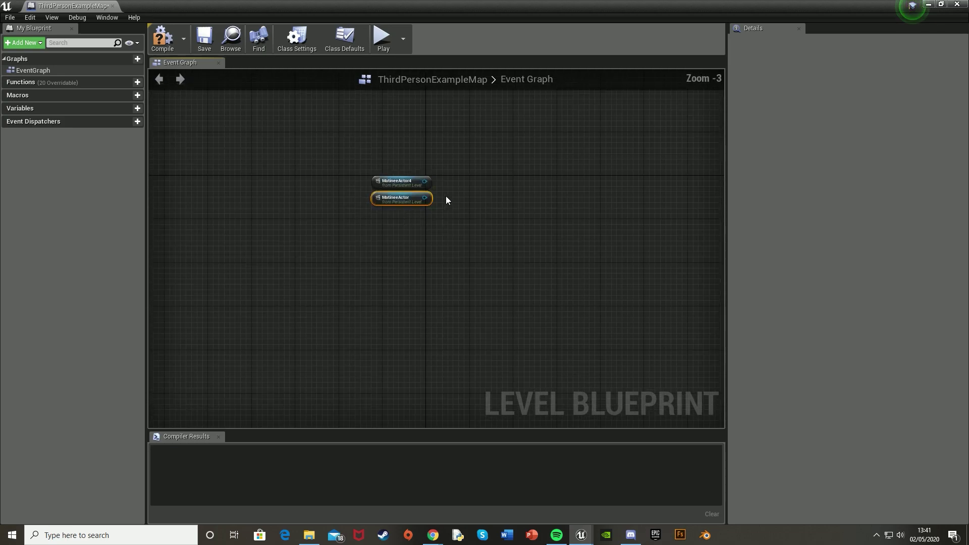
pyautogui.keyDown('shift'); pyautogui.click(362, 180); pyautogui.keyUp('shift')
pyautogui.moveTo(362, 181); pyautogui.dragTo(301, 167, button='right')
pyautogui.moveTo(301, 167); pyautogui.dragTo(428, 248)
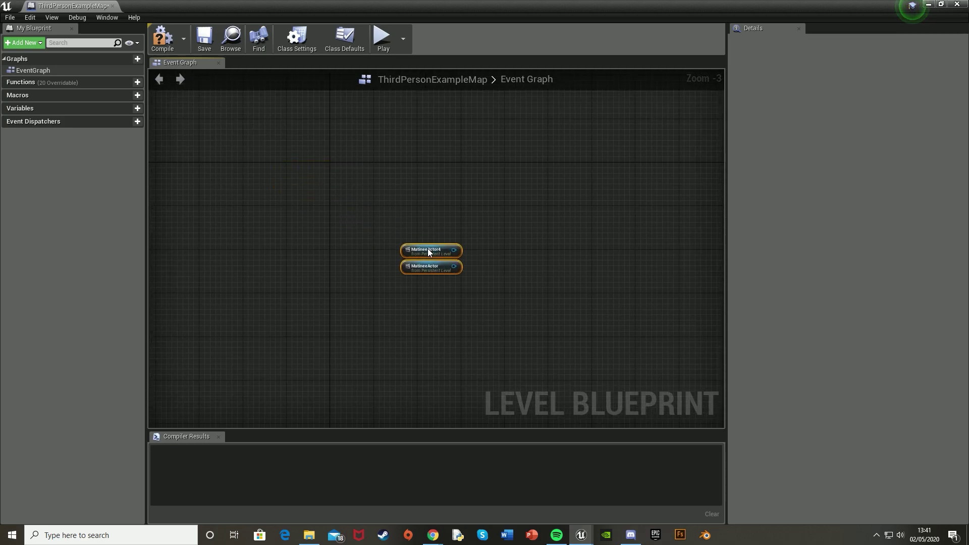
pyautogui.click(484, 222)
# Return to the level, place a Box Trigger at the sliding doors and centre it low in front of them.
pyautogui.click(931, 5)
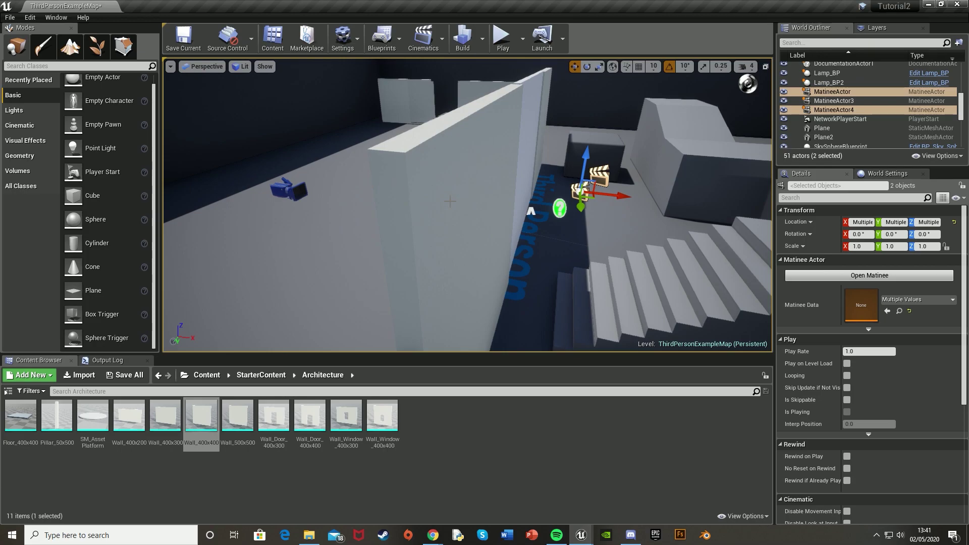
pyautogui.moveTo(462, 192)
pyautogui.mouseDown(button='right')
pyautogui.moveTo(504, 212)
pyautogui.moveTo(550, 202)
pyautogui.moveTo(499, 217)
pyautogui.moveTo(450, 201)
pyautogui.mouseUp(button='right')
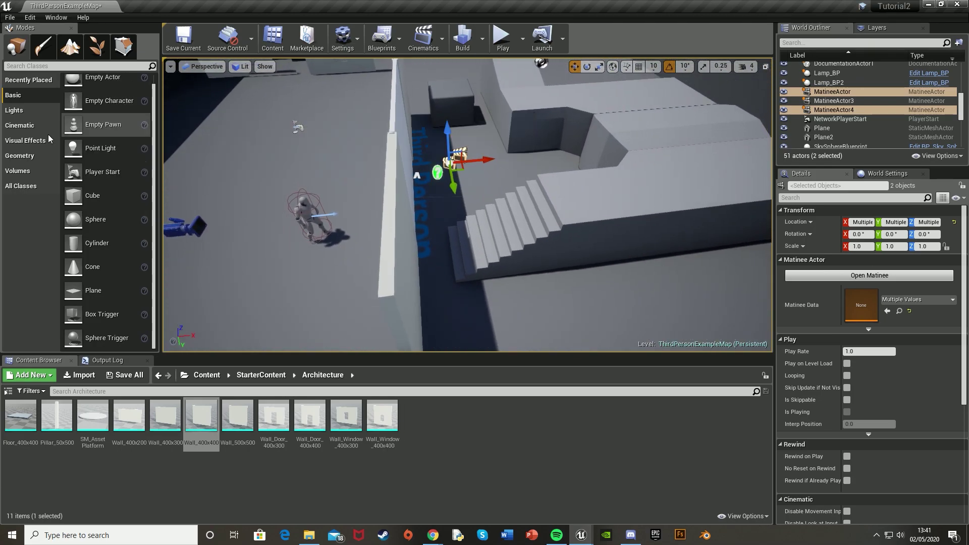
pyautogui.click(61, 67)
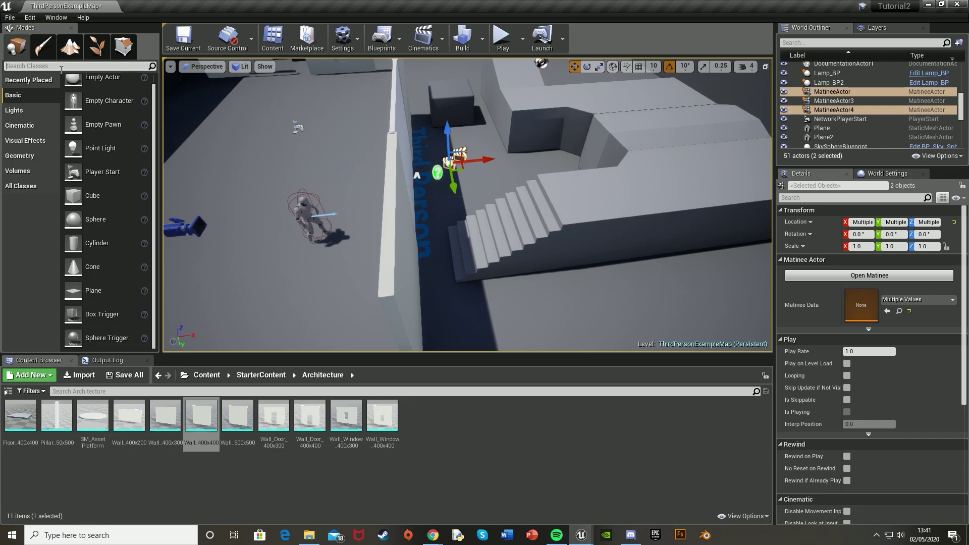
pyautogui.write('box tr')
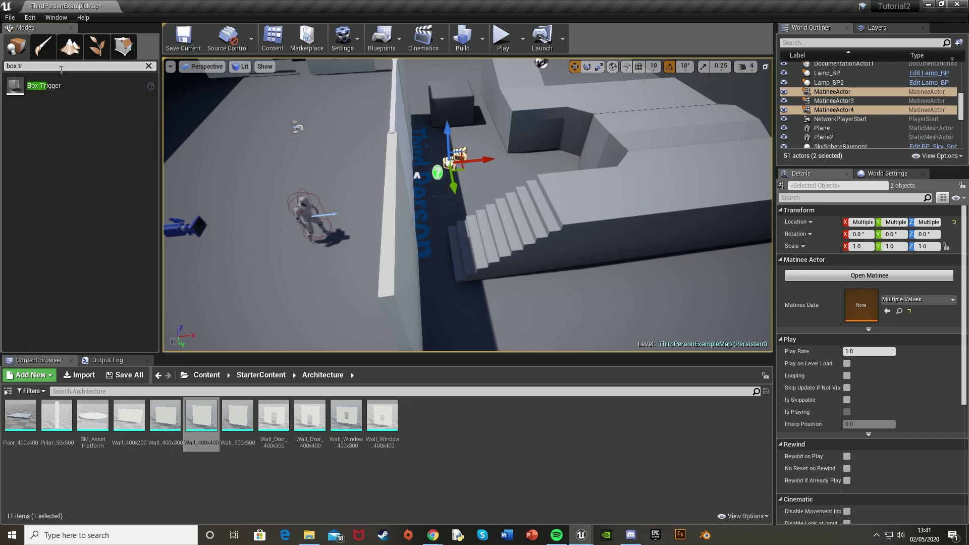
pyautogui.moveTo(43, 86); pyautogui.dragTo(407, 162)
pyautogui.press('f')
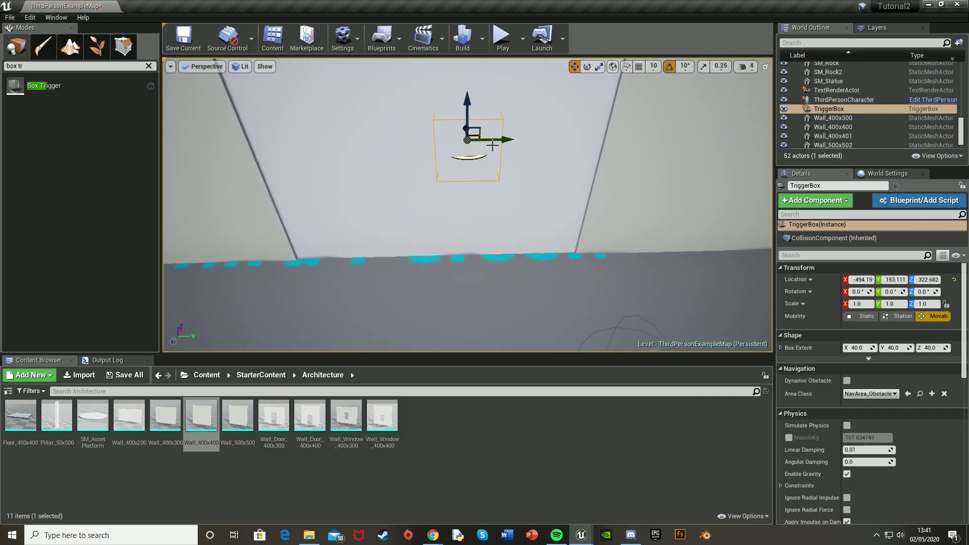
pyautogui.moveTo(492, 141); pyautogui.dragTo(456, 141)
pyautogui.moveTo(417, 105); pyautogui.dragTo(422, 208)
# Scale the trigger box to an extent of about 268 × 236 × 93 around both sides of the doors and raise it slightly.
pyautogui.press('space')
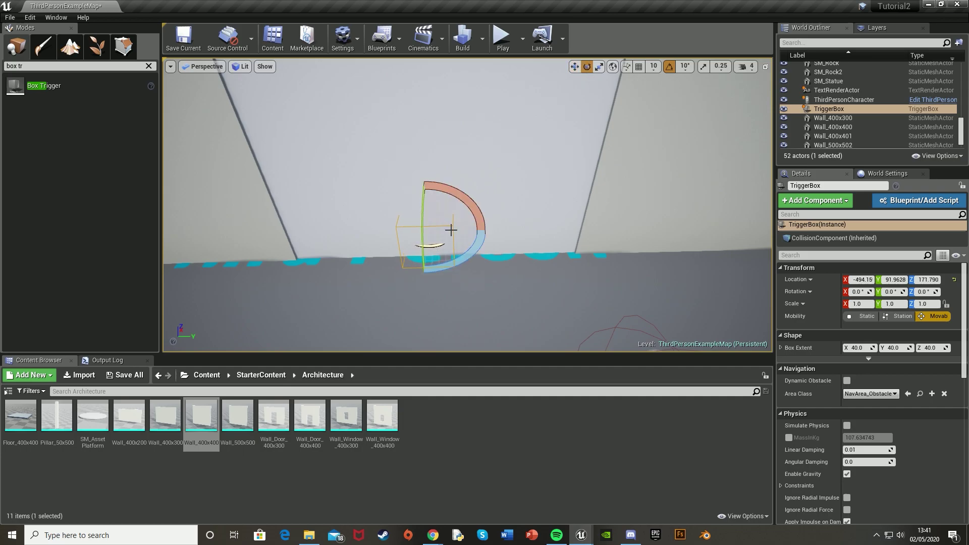
pyautogui.press('space')
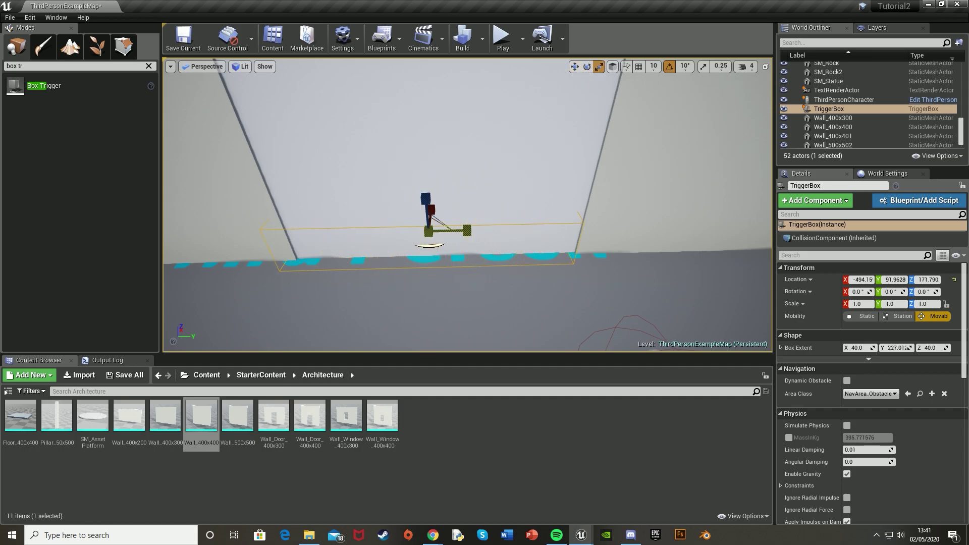
pyautogui.moveTo(641, 250); pyautogui.dragTo(449, 254, button='right')
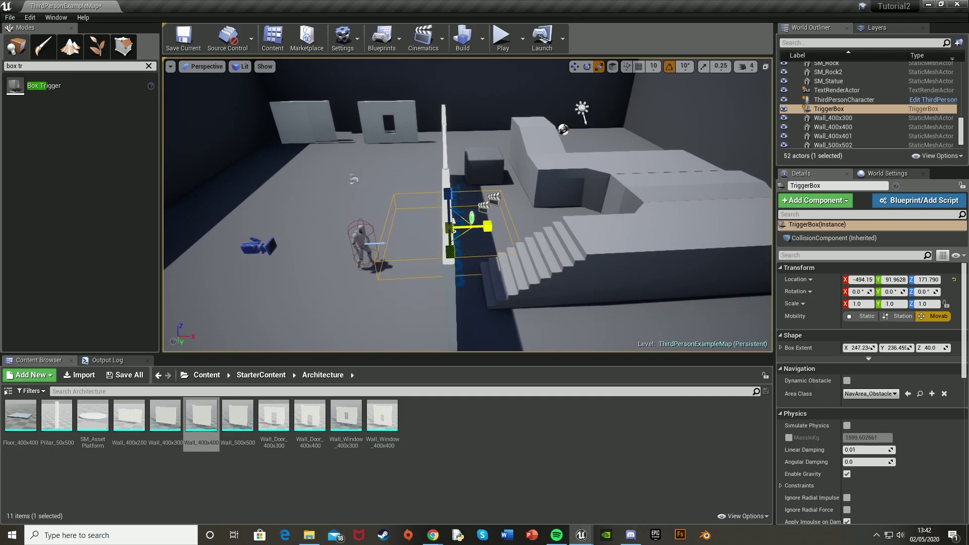
pyautogui.moveTo(452, 230); pyautogui.dragTo(625, 242, button='right')
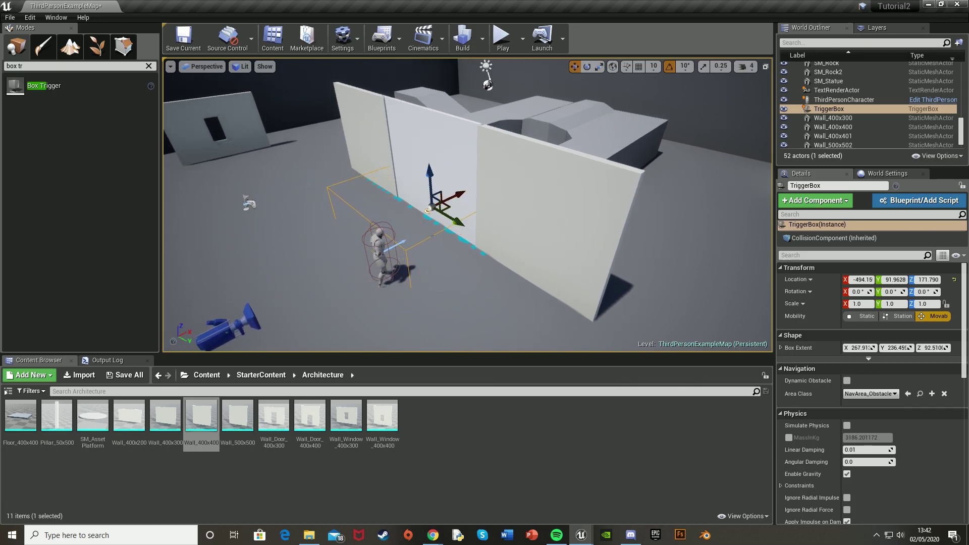
pyautogui.moveTo(427, 210); pyautogui.dragTo(428, 203)
# Move the third-person character back from the doors, outside the trigger box.
pyautogui.click(387, 244)
pyautogui.moveTo(404, 242); pyautogui.dragTo(273, 304)
pyautogui.moveTo(272, 305); pyautogui.dragTo(444, 295, button='right')
pyautogui.press('w')
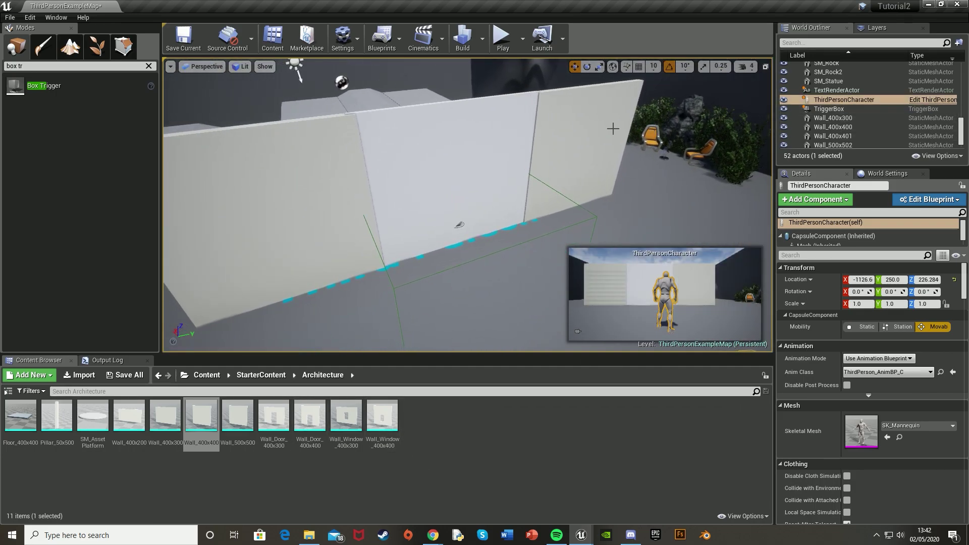
# With the trigger box selected, add its OnActorBeginOverlap event to the Level Blueprint graph.
pyautogui.click(460, 225)
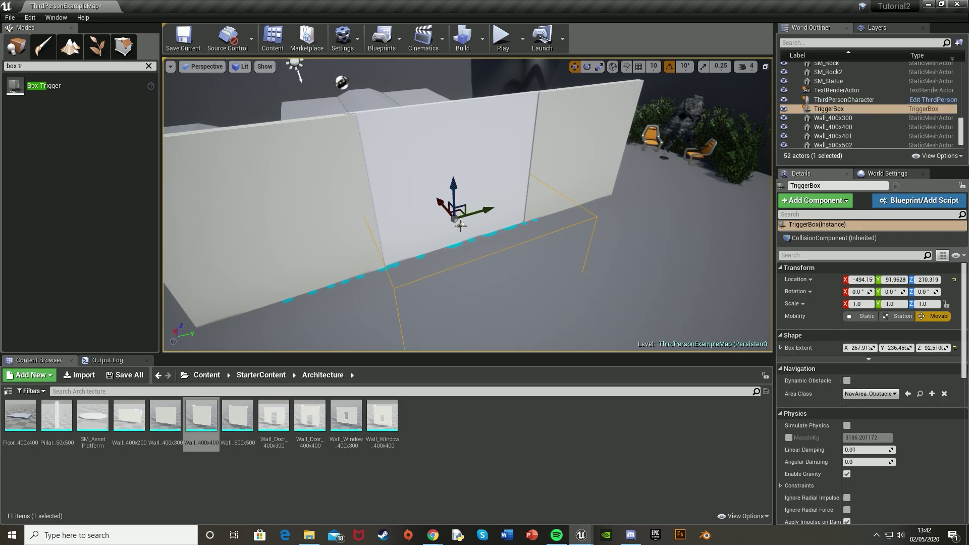
pyautogui.moveTo(580, 534)
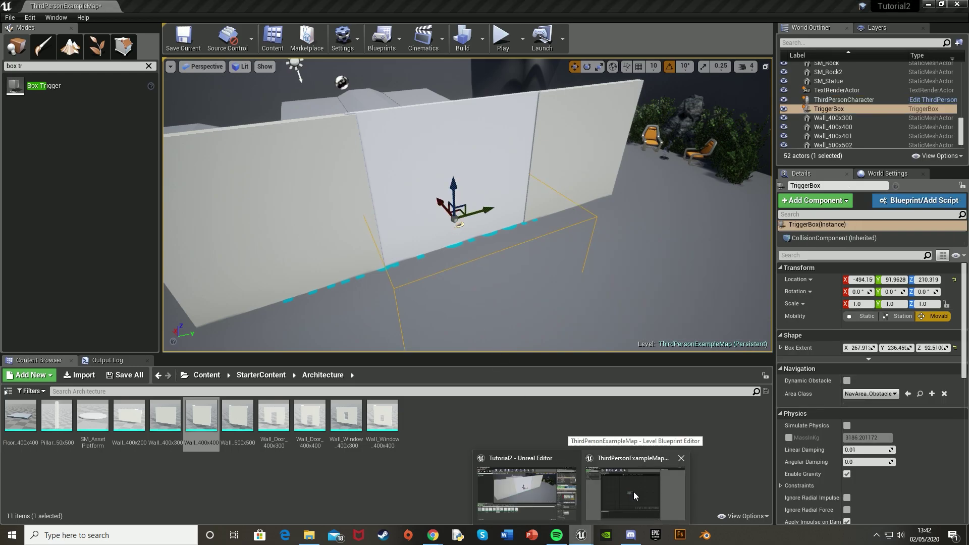
pyautogui.click(631, 475)
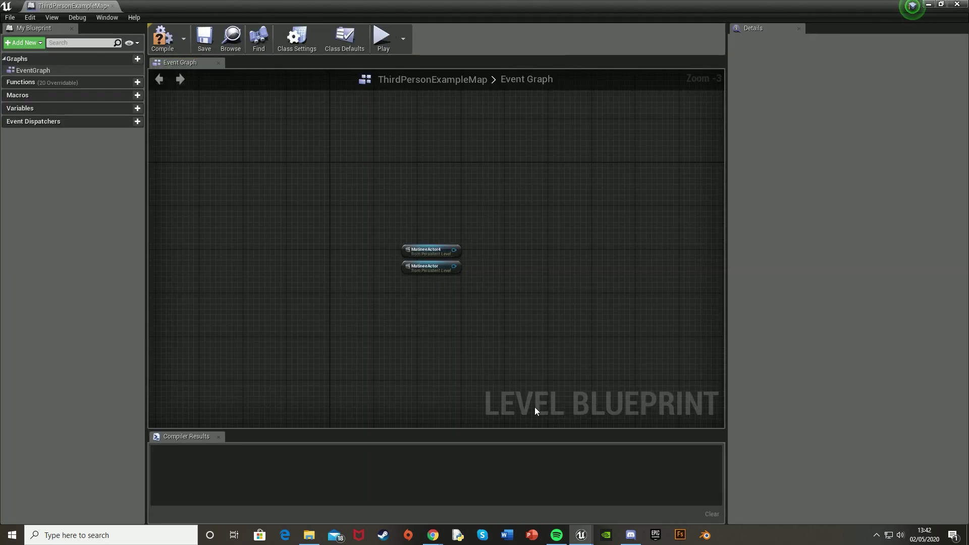
pyautogui.rightClick(326, 177)
pyautogui.write('begin')
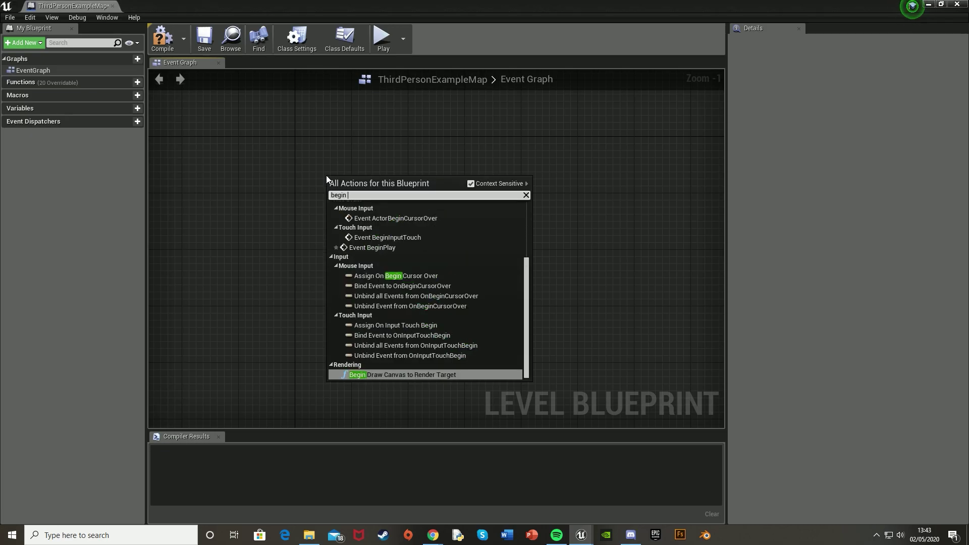
pyautogui.press('Down')
pyautogui.press('Return')
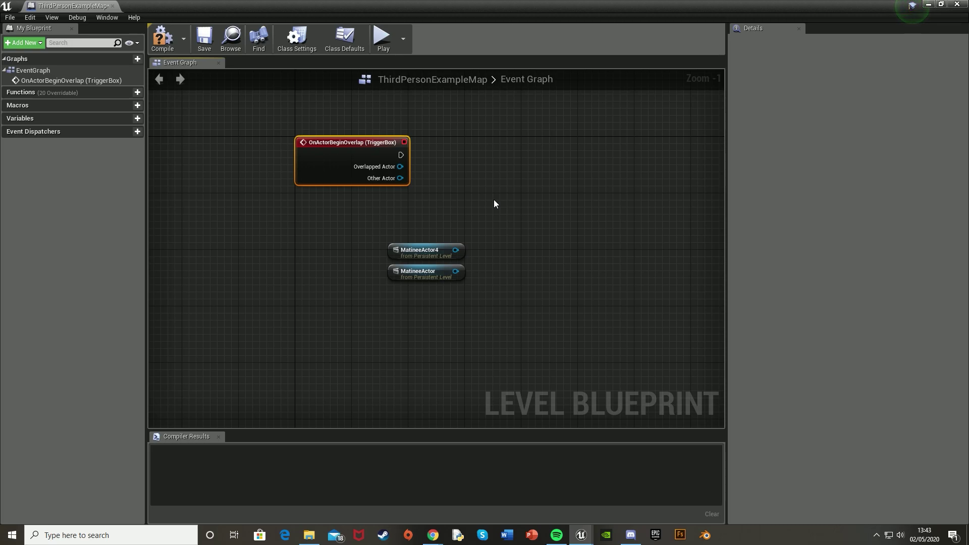
# Move both Matinee reference nodes directly beneath the overlap event node.
pyautogui.moveTo(477, 151); pyautogui.dragTo(437, 167, button='right')
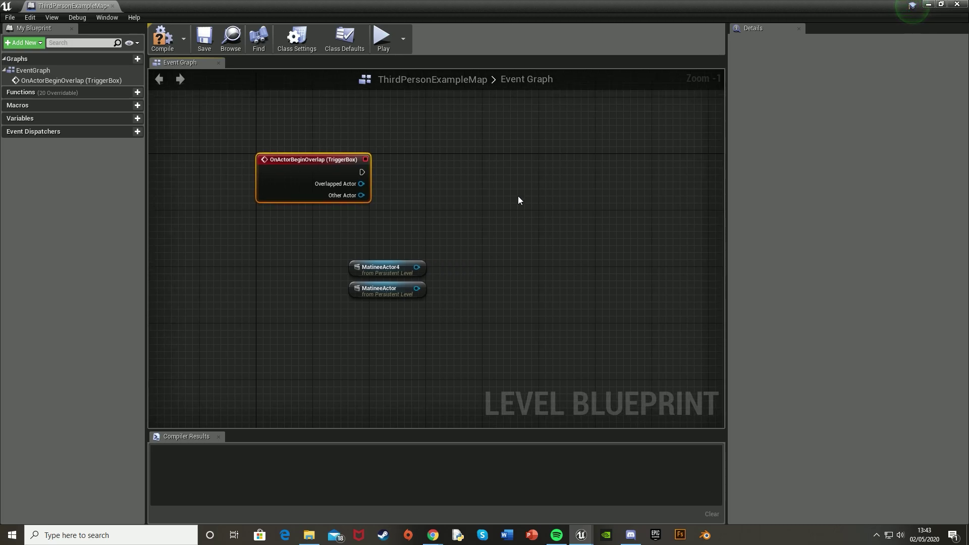
pyautogui.moveTo(518, 196); pyautogui.dragTo(468, 182, button='right')
pyautogui.moveTo(355, 235); pyautogui.dragTo(250, 213)
pyautogui.moveTo(336, 193); pyautogui.dragTo(274, 213, button='right')
pyautogui.click(275, 213)
# From the overlap event's Other Actor output, add a Cast To ThirdPersonCharacter node.
pyautogui.moveTo(249, 202); pyautogui.dragTo(301, 195)
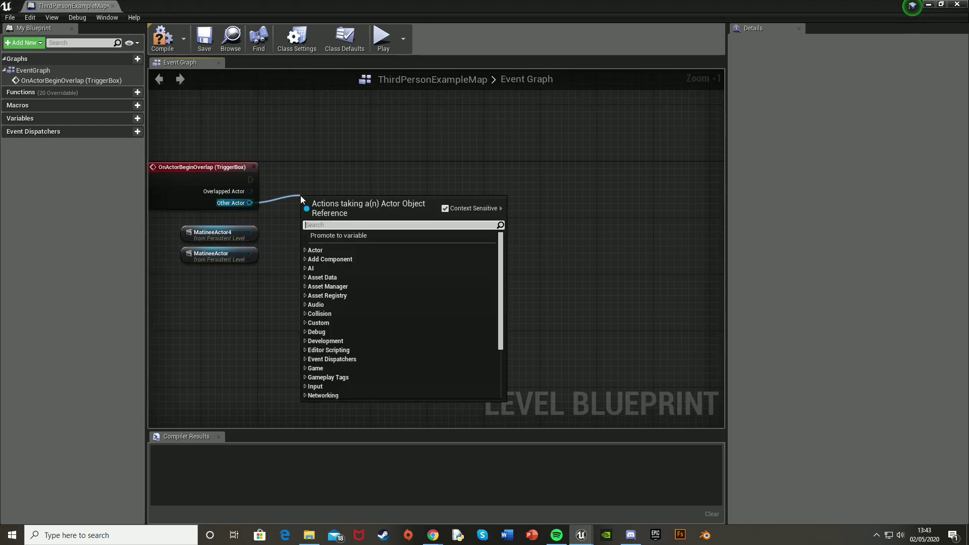
pyautogui.write('cast')
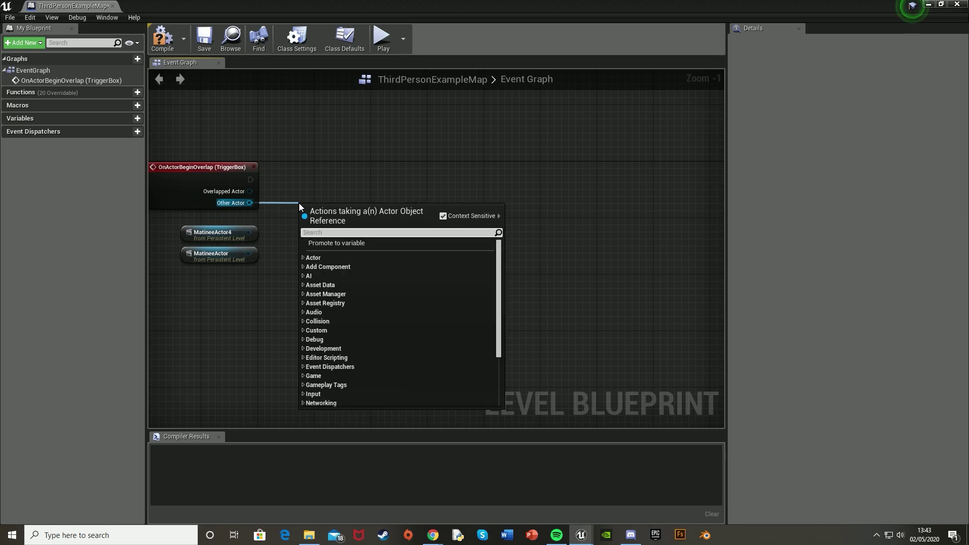
pyautogui.write('cast to ')
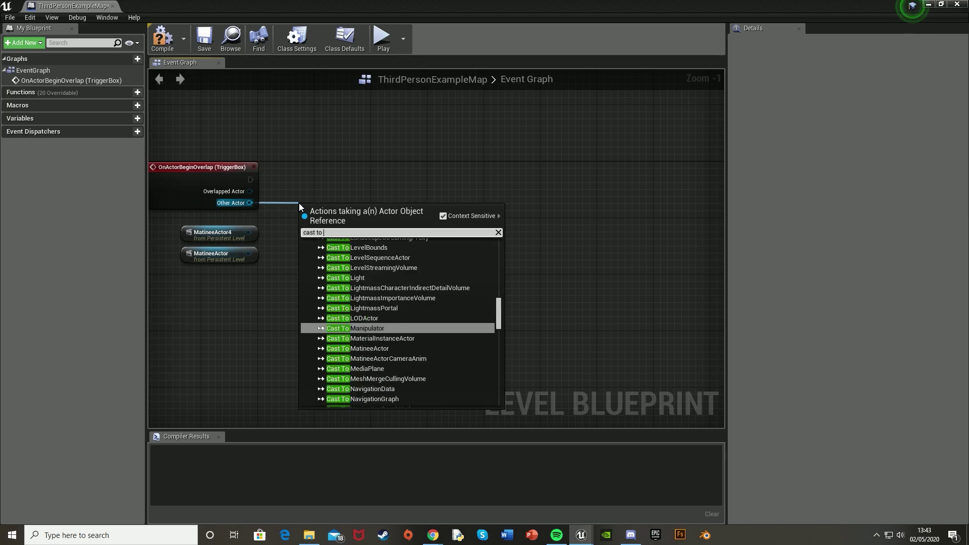
pyautogui.write('third')
pyautogui.press('Return')
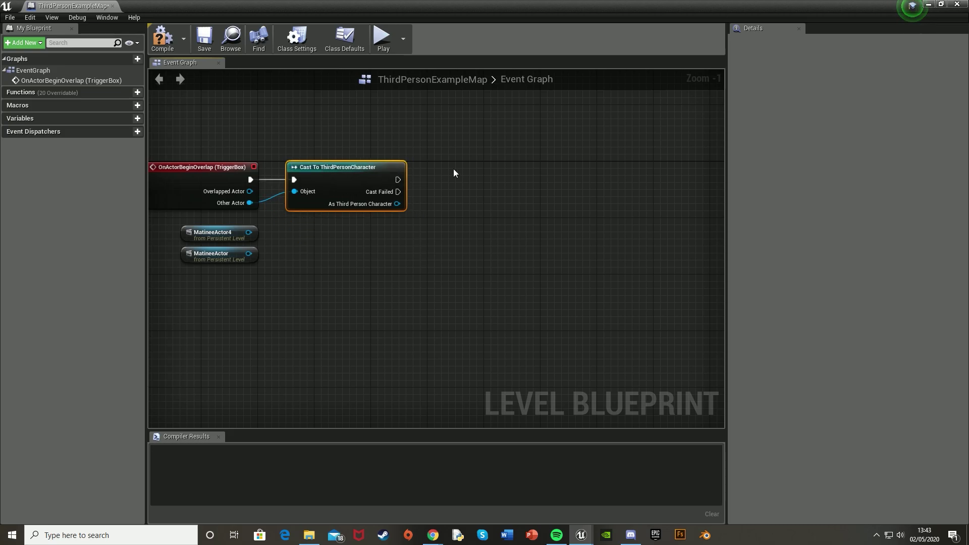
# Add a FlipFlop node after the successful cast, align it with the cast, and move both Matinee references beneath it.
pyautogui.moveTo(454, 170); pyautogui.dragTo(347, 187, button='right')
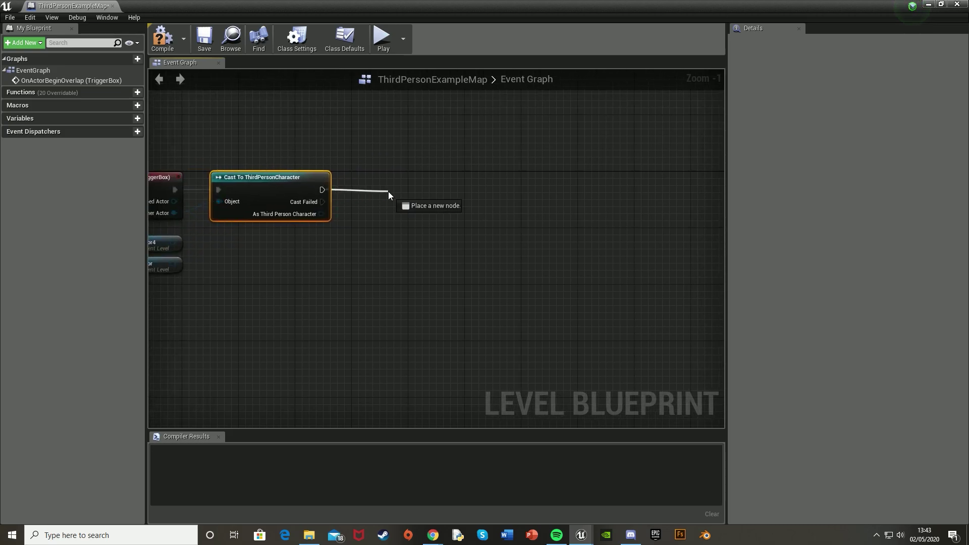
pyautogui.moveTo(389, 192); pyautogui.dragTo(388, 192)
pyautogui.write('flip fl')
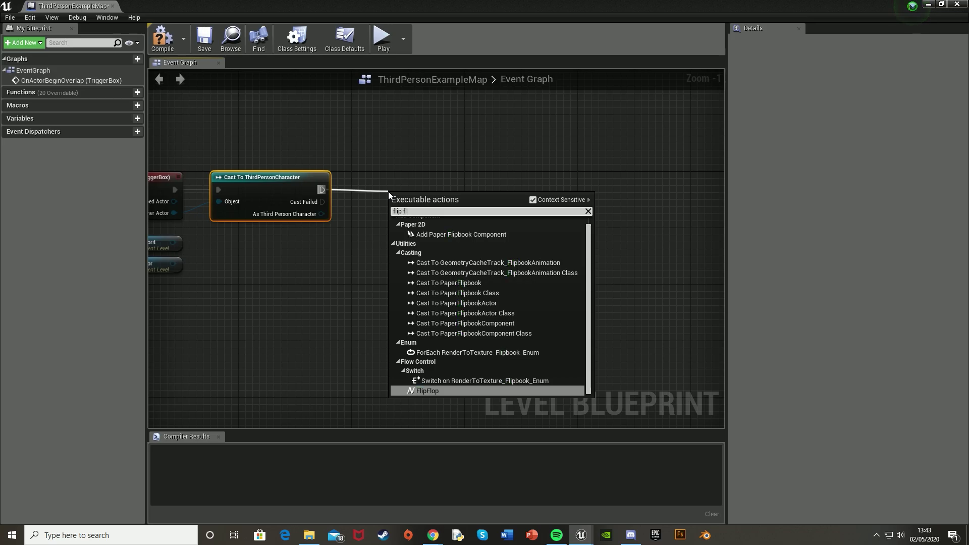
pyautogui.press('Return')
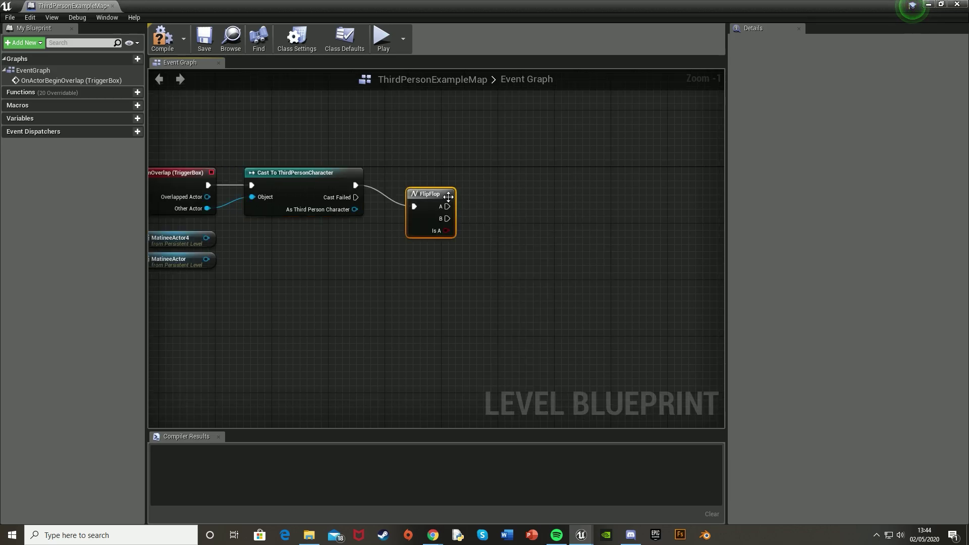
pyautogui.moveTo(444, 194); pyautogui.dragTo(444, 172)
pyautogui.moveTo(178, 291); pyautogui.dragTo(191, 234)
pyautogui.moveTo(171, 241); pyautogui.dragTo(395, 234)
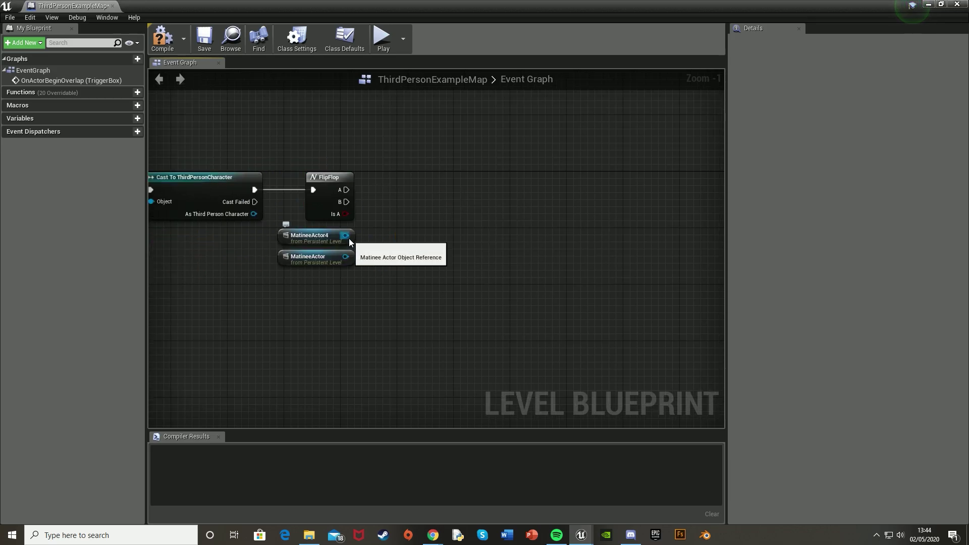
# Add a Play node targeting MatineeActor4, run it from the FlipFlop's A output and line it up with the FlipFlop.
pyautogui.moveTo(346, 242); pyautogui.dragTo(411, 204)
pyautogui.write('play')
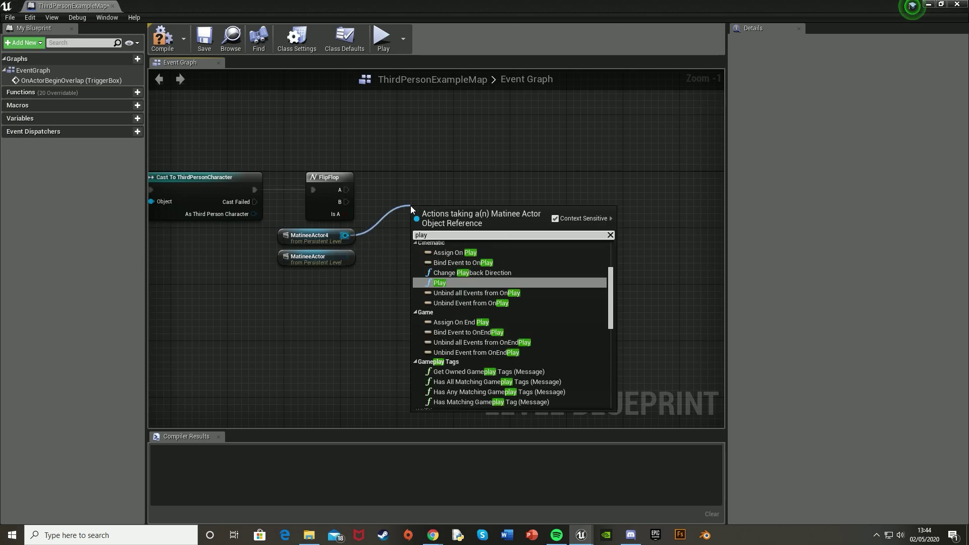
pyautogui.press('Return')
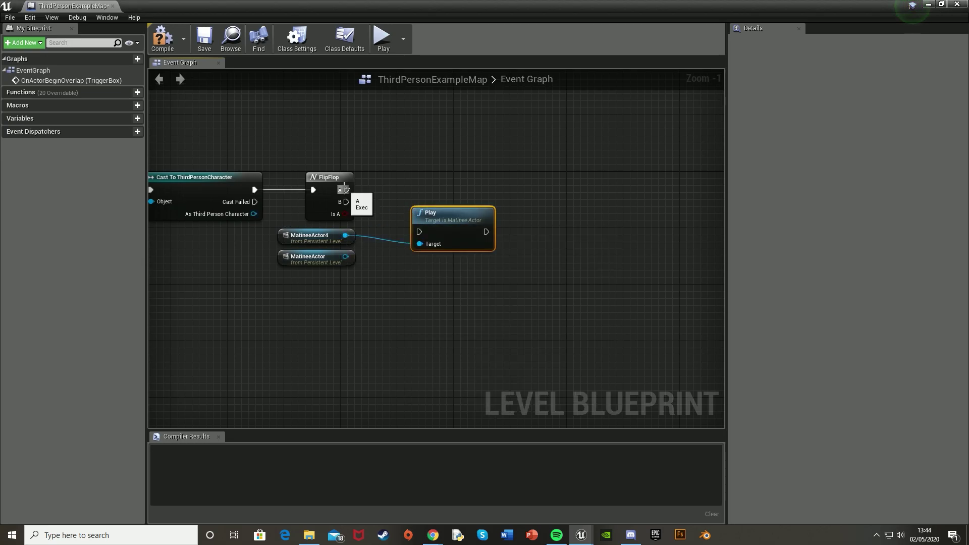
pyautogui.moveTo(431, 239); pyautogui.dragTo(418, 231)
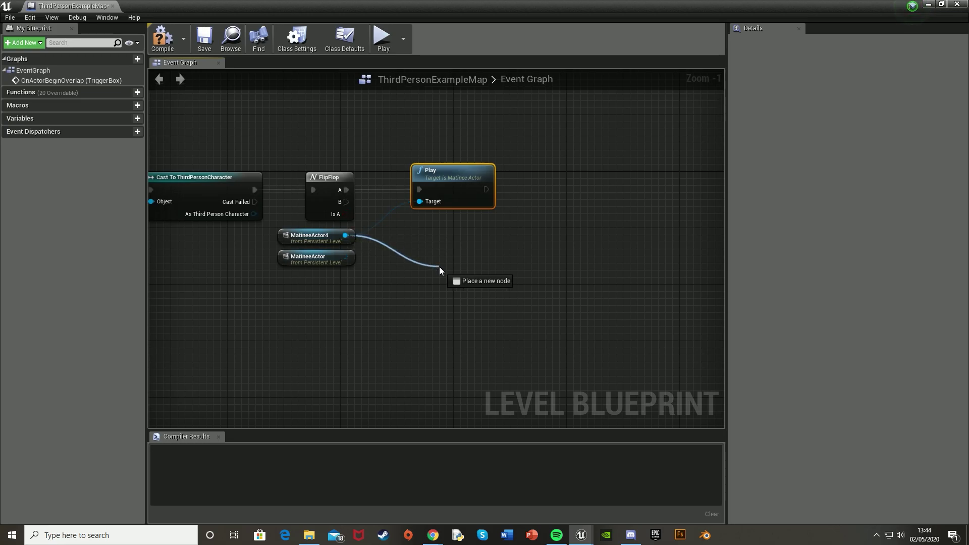
# Add a Reverse node targeting MatineeActor4, run it from the FlipFlop's B output and place it below the Play node.
pyautogui.moveTo(439, 267); pyautogui.dragTo(346, 202)
pyautogui.write('reverse')
pyautogui.press('Return')
pyautogui.moveTo(485, 268)
pyautogui.mouseDown()
pyautogui.moveTo(464, 254)
pyautogui.moveTo(474, 262)
pyautogui.mouseUp()
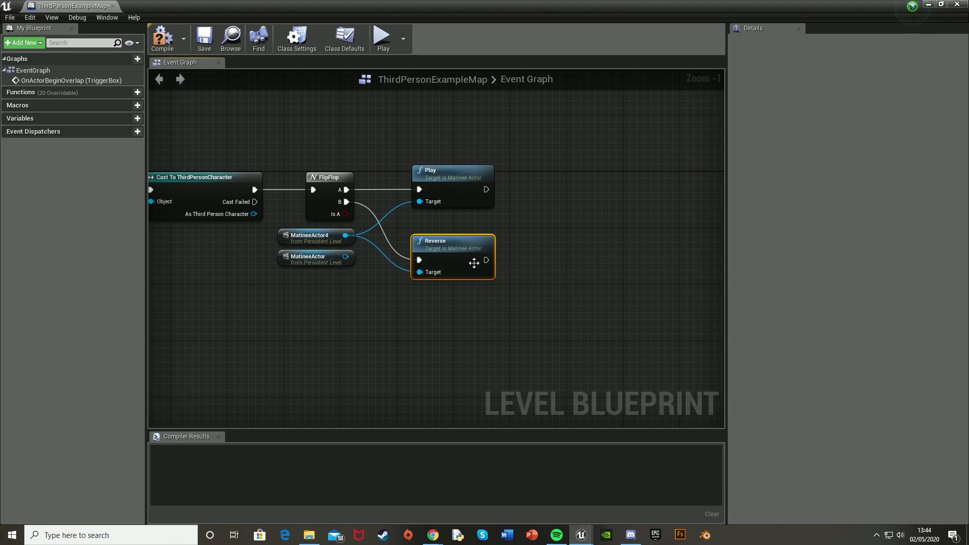
# Connect the MatineeActor reference to the Target inputs of both the Play and Reverse nodes.
pyautogui.moveTo(345, 257); pyautogui.dragTo(419, 202)
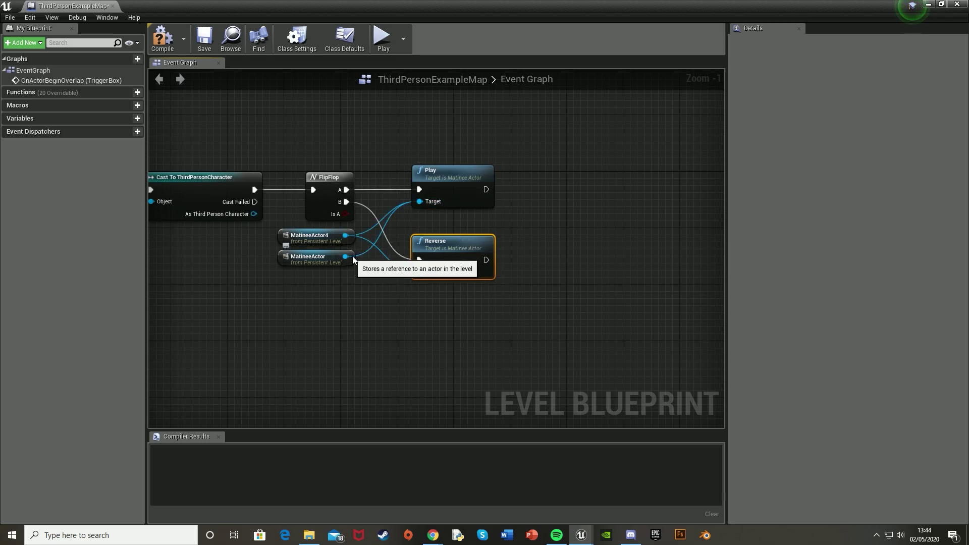
pyautogui.moveTo(352, 257); pyautogui.dragTo(418, 267)
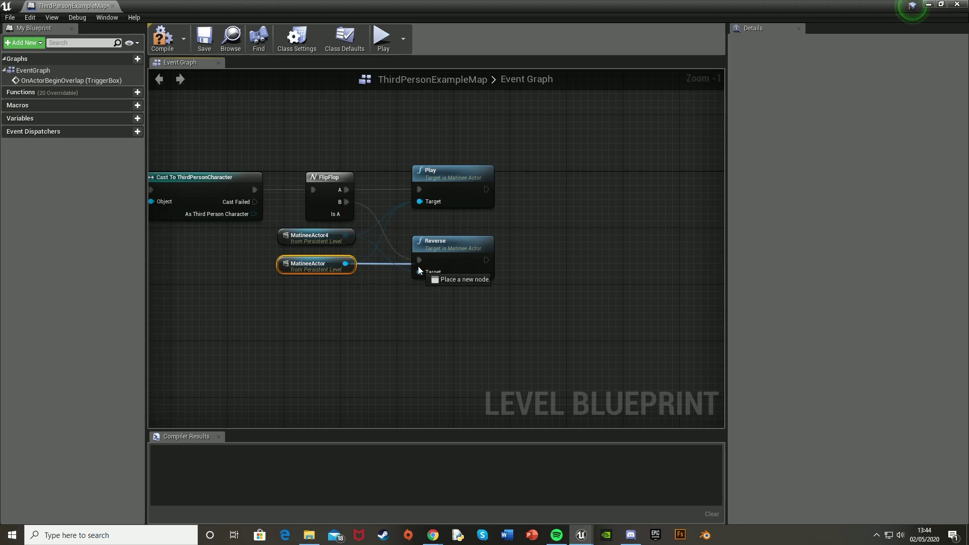
pyautogui.moveTo(419, 267); pyautogui.dragTo(419, 272)
pyautogui.click(460, 213)
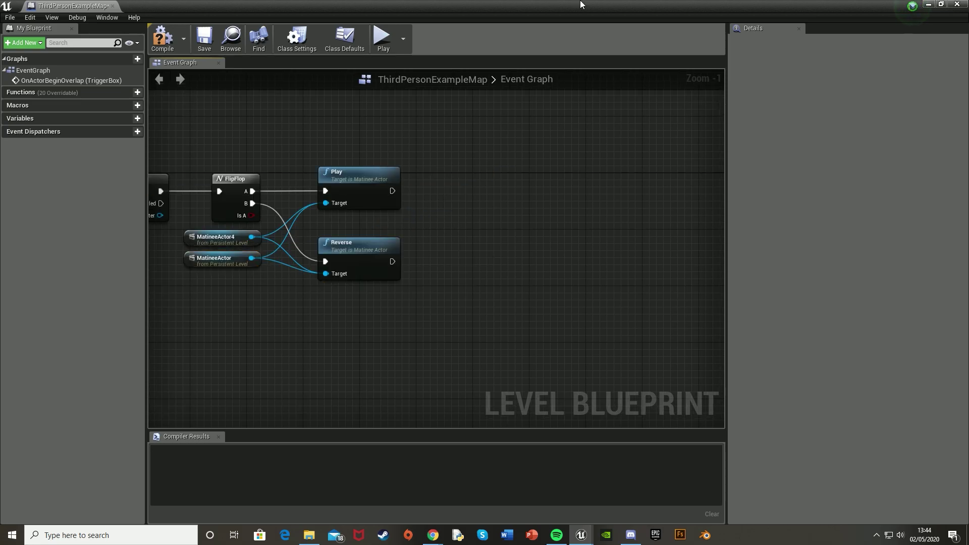
# Add a Play Sound at Location node executed after both the Play and Reverse nodes.
pyautogui.moveTo(392, 191); pyautogui.dragTo(474, 187)
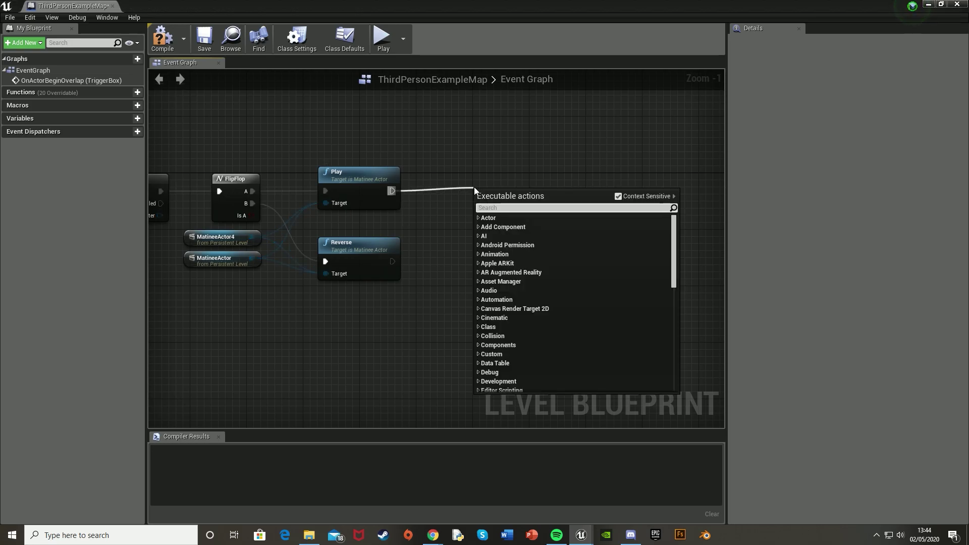
pyautogui.write('play soun')
pyautogui.press('Down')
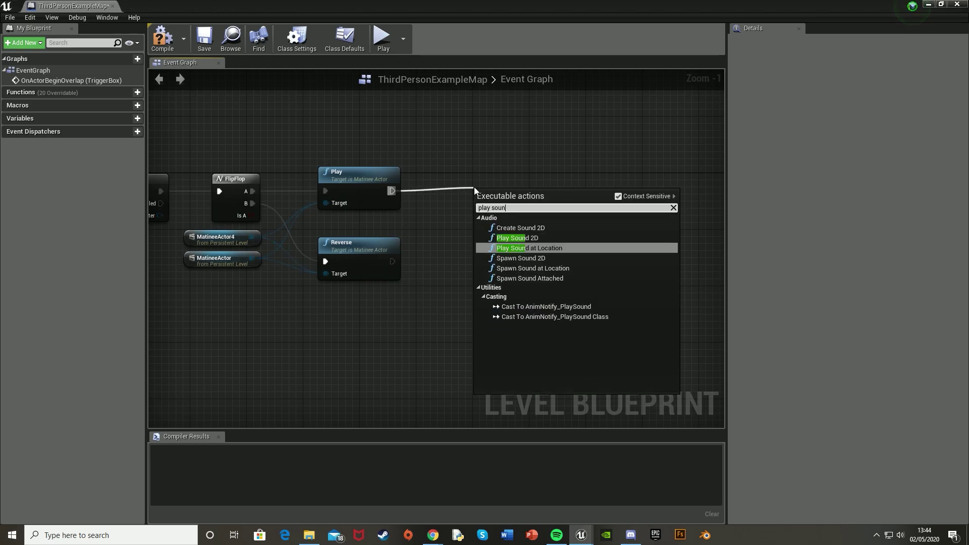
pyautogui.press('Return')
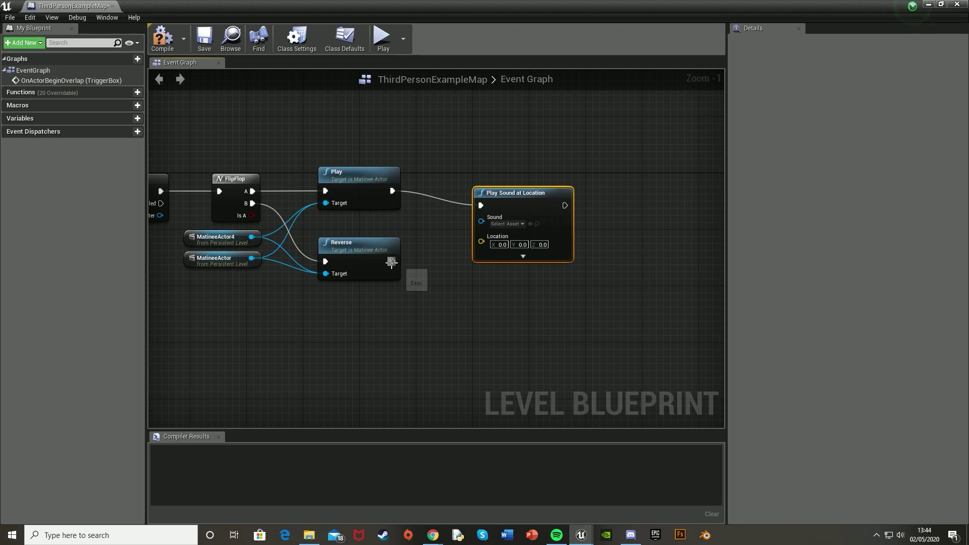
pyautogui.moveTo(391, 261); pyautogui.dragTo(503, 216)
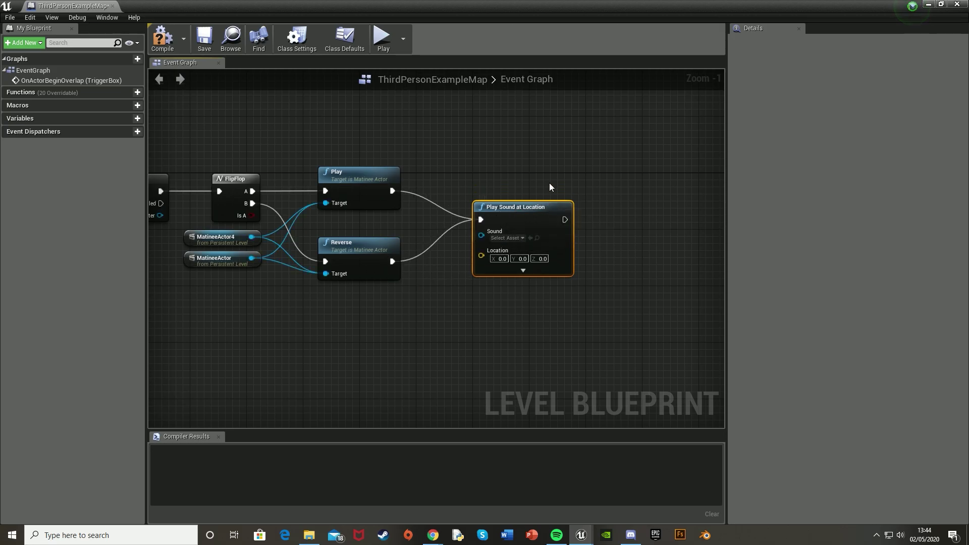
# Add a GetActorLocation node for the cast's Third Person Character and feed its return value into the sound node's Location.
pyautogui.moveTo(550, 183); pyautogui.dragTo(493, 166, button='right')
pyautogui.moveTo(366, 278); pyautogui.dragTo(505, 242, button='right')
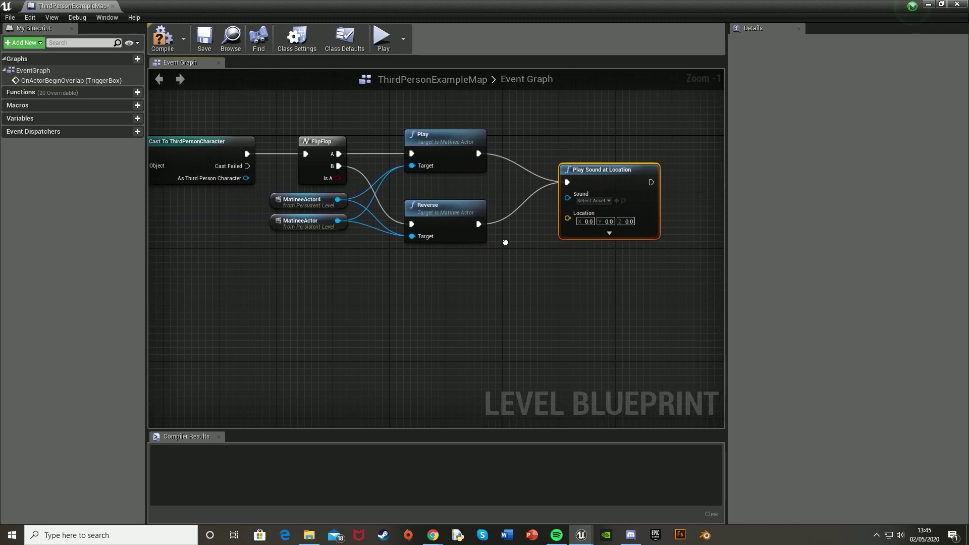
pyautogui.moveTo(246, 178); pyautogui.dragTo(302, 277)
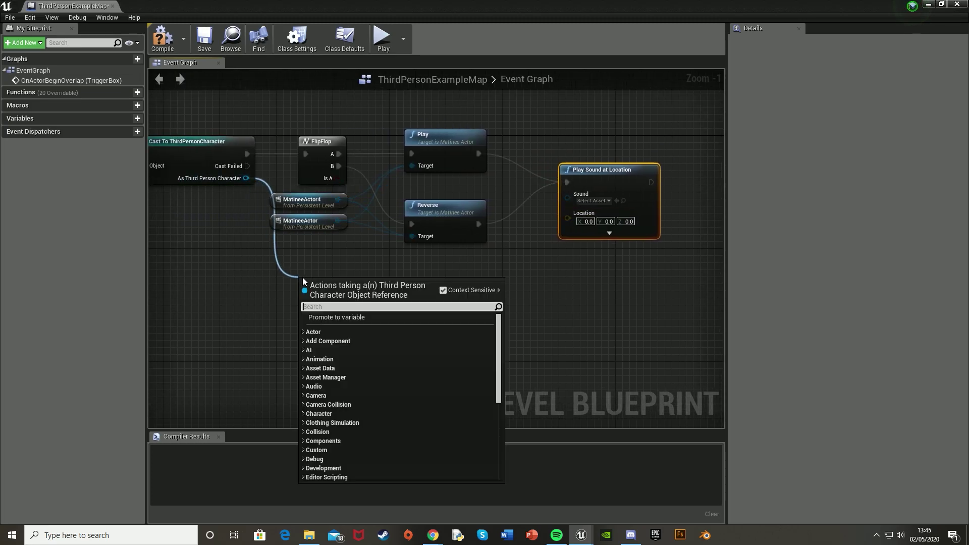
pyautogui.write('get ac')
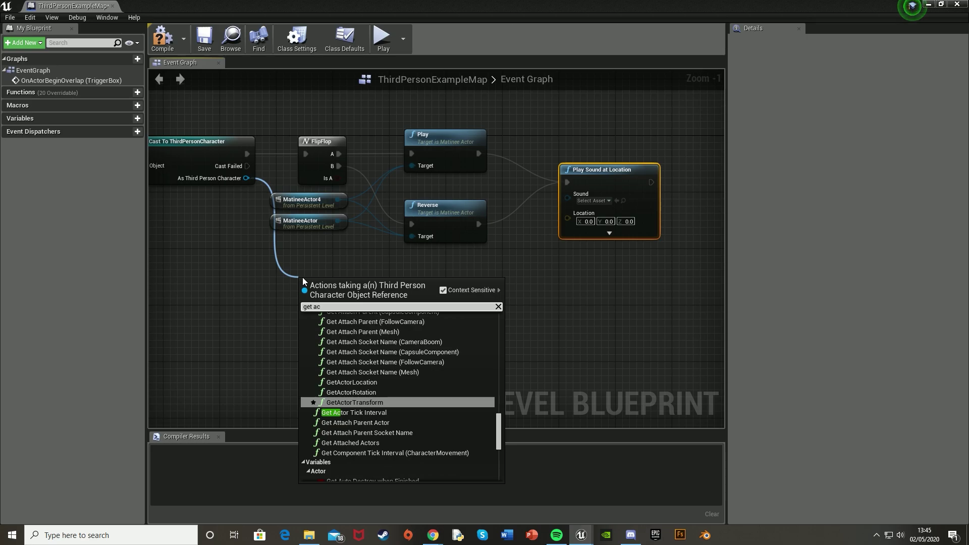
pyautogui.write('tor loc')
pyautogui.press('Return')
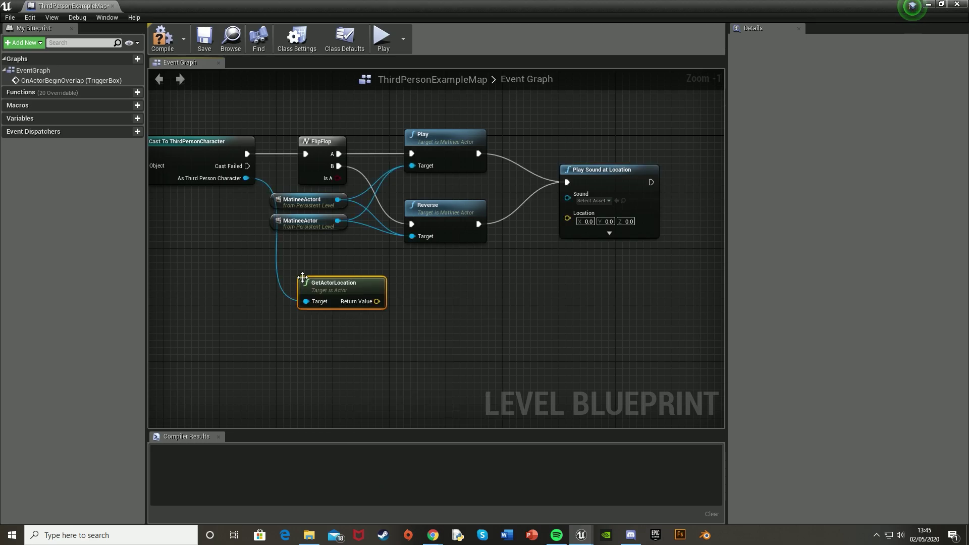
pyautogui.moveTo(376, 301); pyautogui.dragTo(573, 218)
pyautogui.moveTo(573, 219); pyautogui.dragTo(521, 227, button='right')
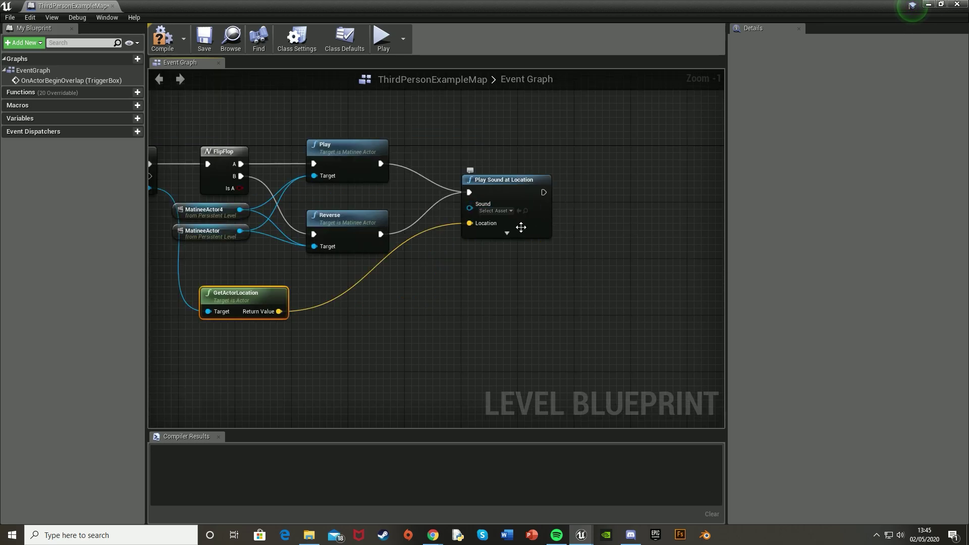
# Set the sound of Play Sound at Location to Camera_Shutter and compile the Level Blueprint.
pyautogui.click(507, 211)
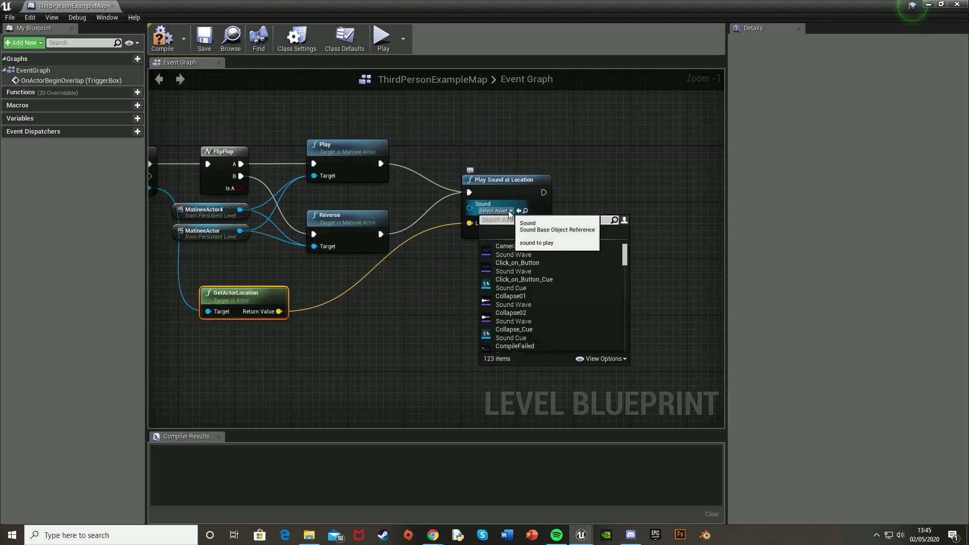
pyautogui.click(541, 254)
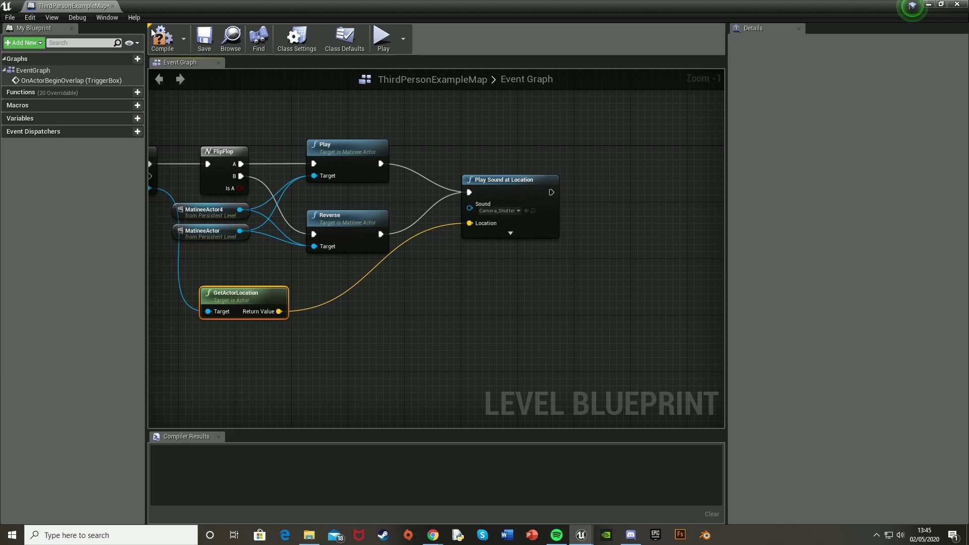
pyautogui.click(164, 40)
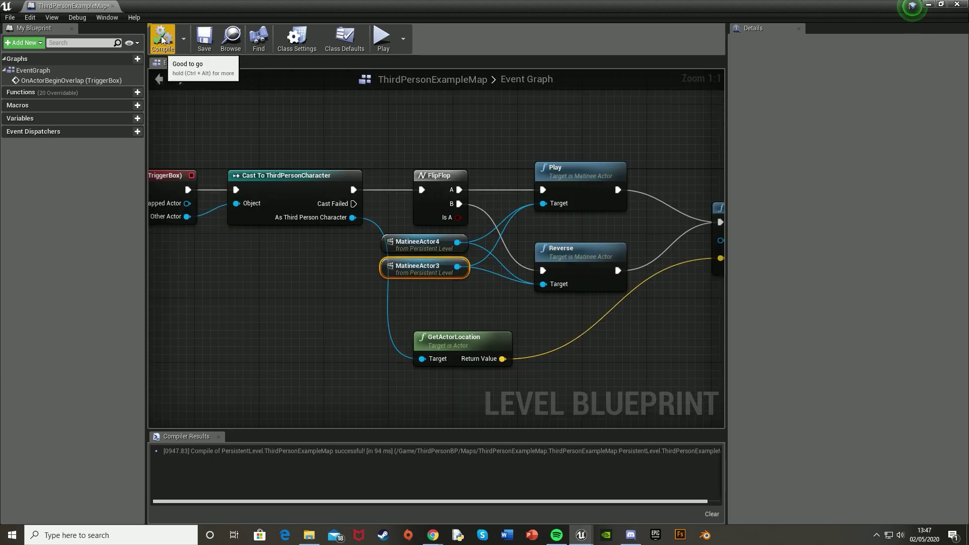
# Play the level from the main editor, walk the character through the doors to test them, and stop the session.
pyautogui.click(927, 4)
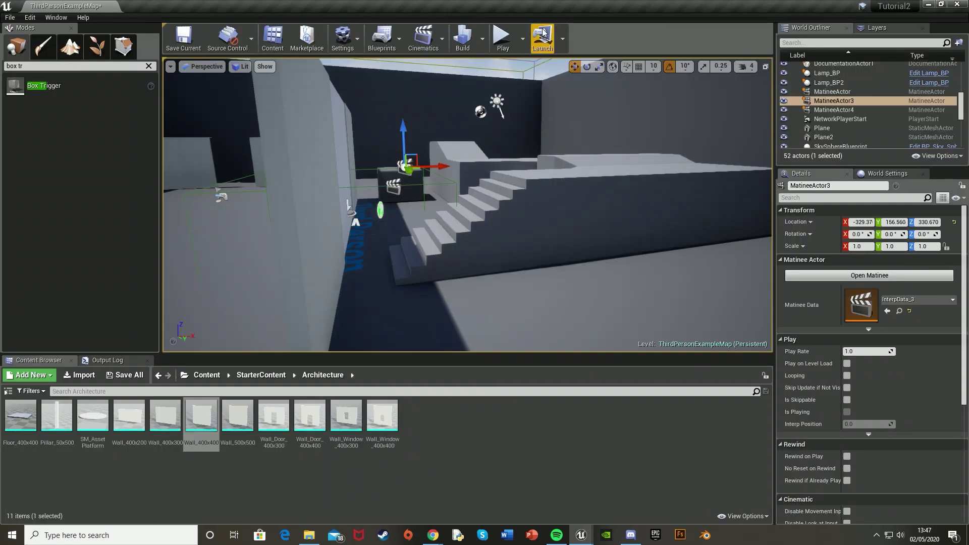
pyautogui.click(503, 37)
pyautogui.press('w')
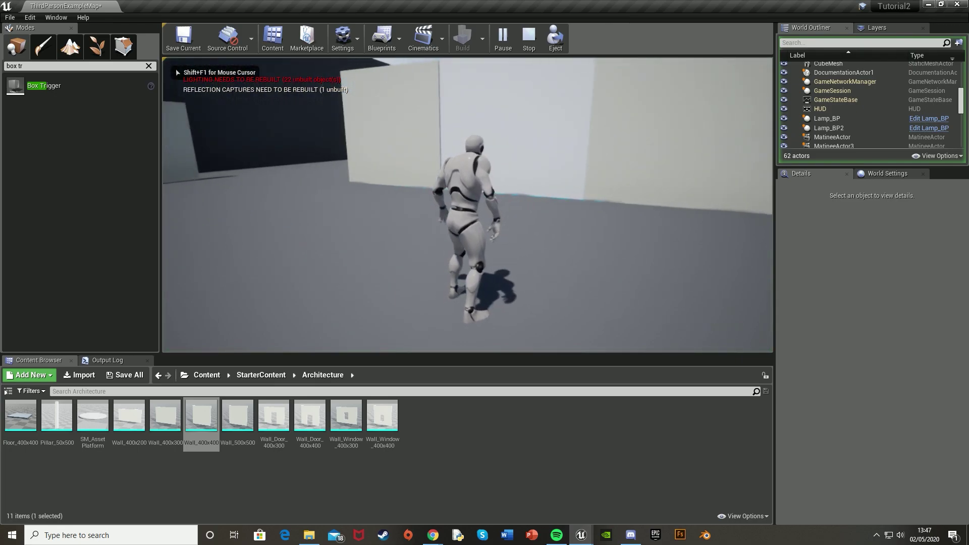
pyautogui.press('w')
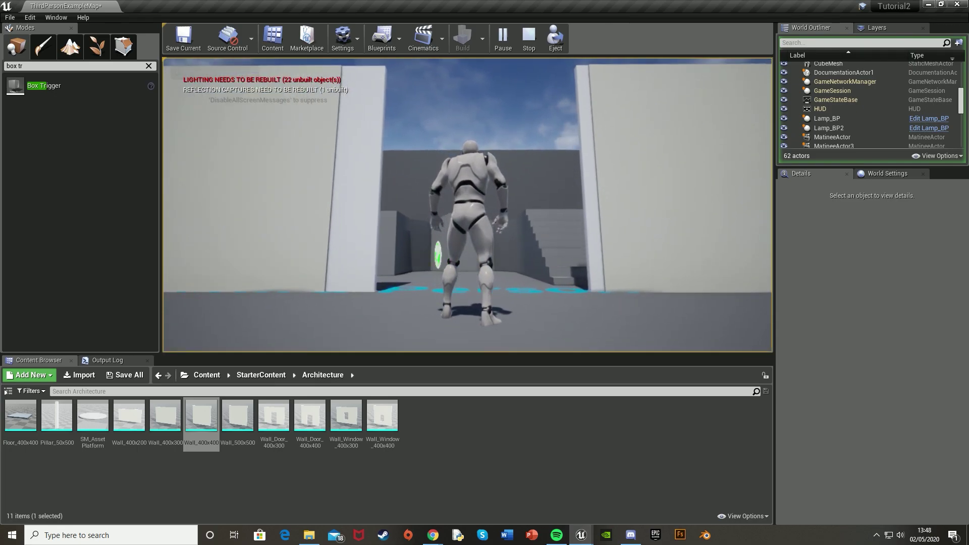
pyautogui.press('w')
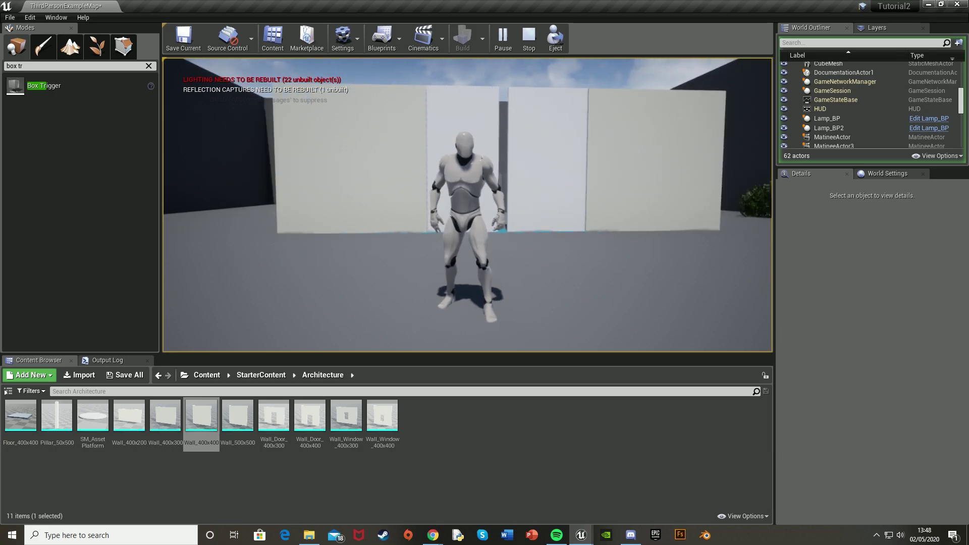
pyautogui.press('Escape')
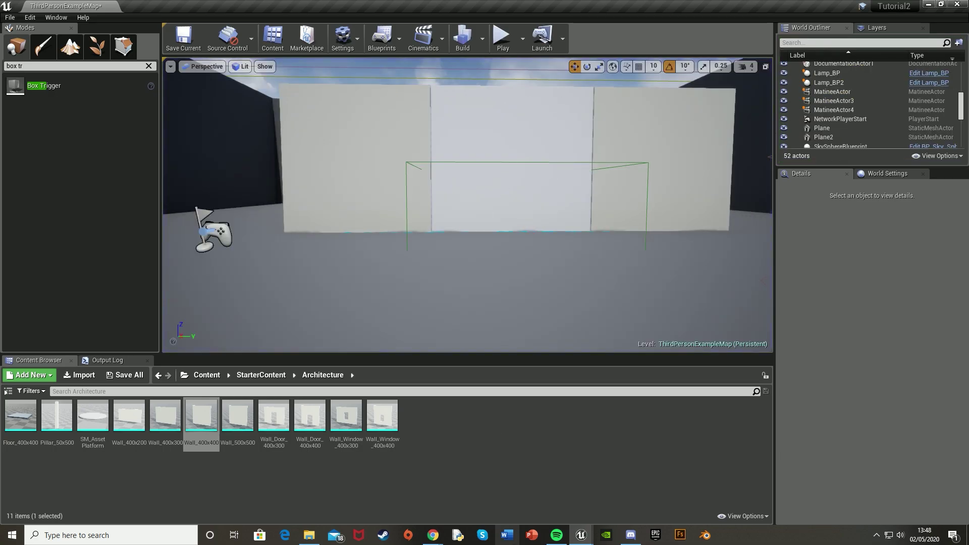
pyautogui.click(587, 535)
pyautogui.click(614, 496)
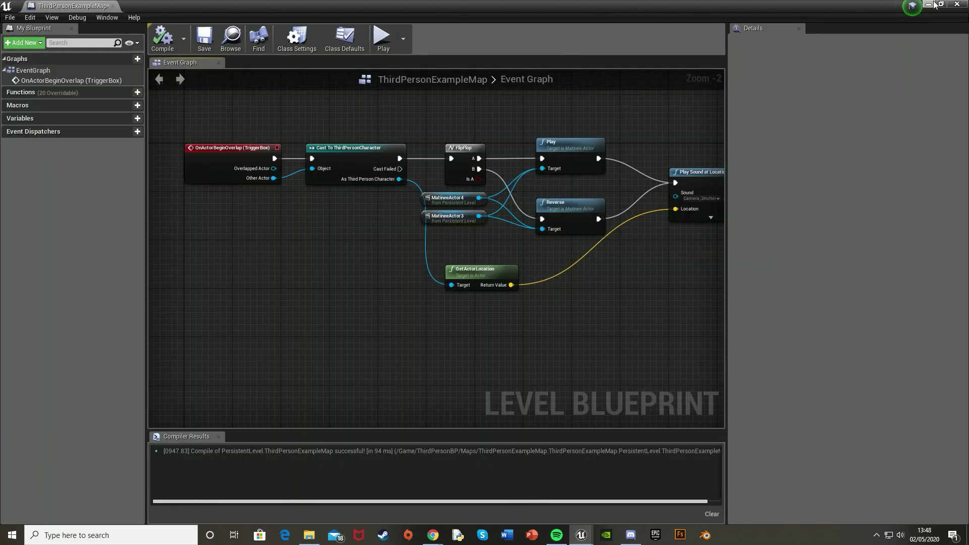
pyautogui.click(927, 4)
# Select the trigger box in the level and add its OnActorEndOverlap event to the Level Blueprint, below the existing node chain.
pyautogui.click(526, 161)
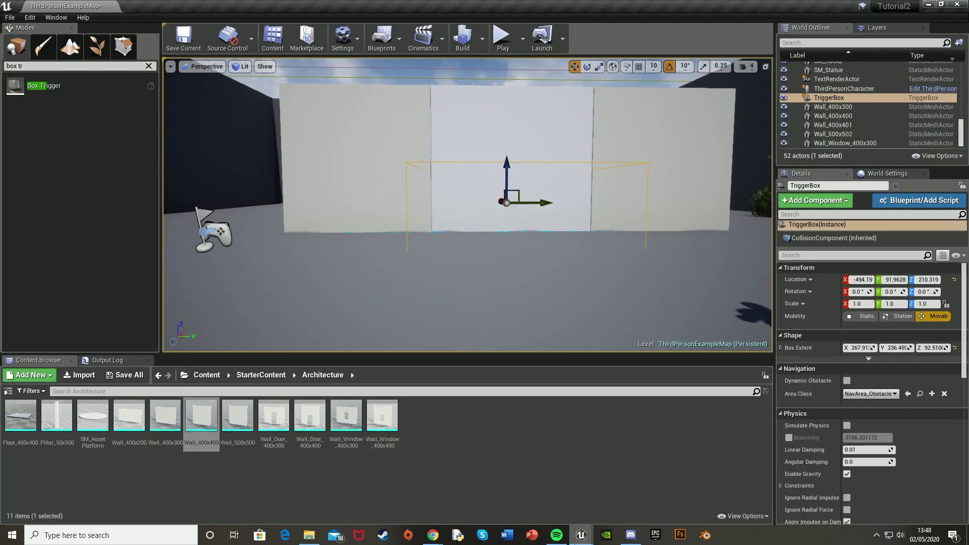
pyautogui.moveTo(581, 535)
pyautogui.click(638, 487)
pyautogui.rightClick(228, 313)
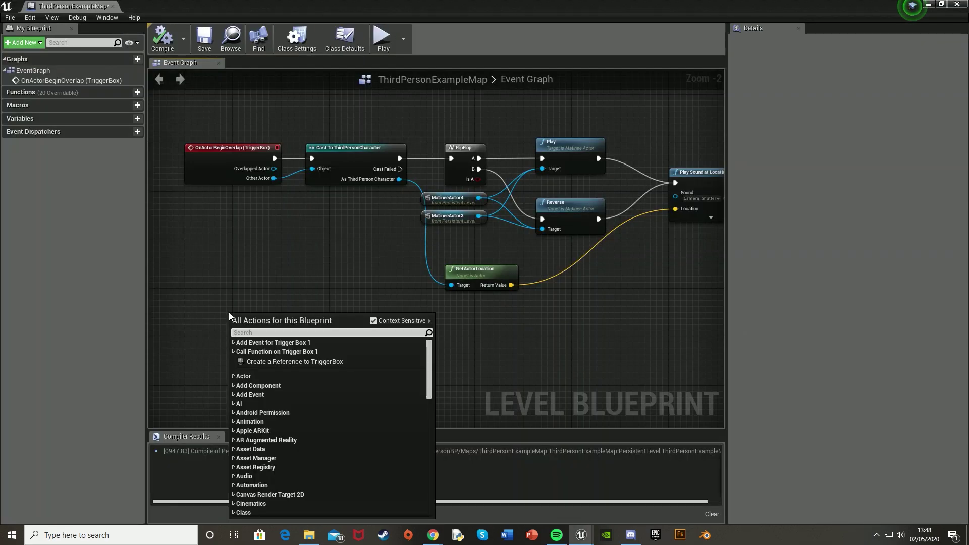
pyautogui.press('Escape')
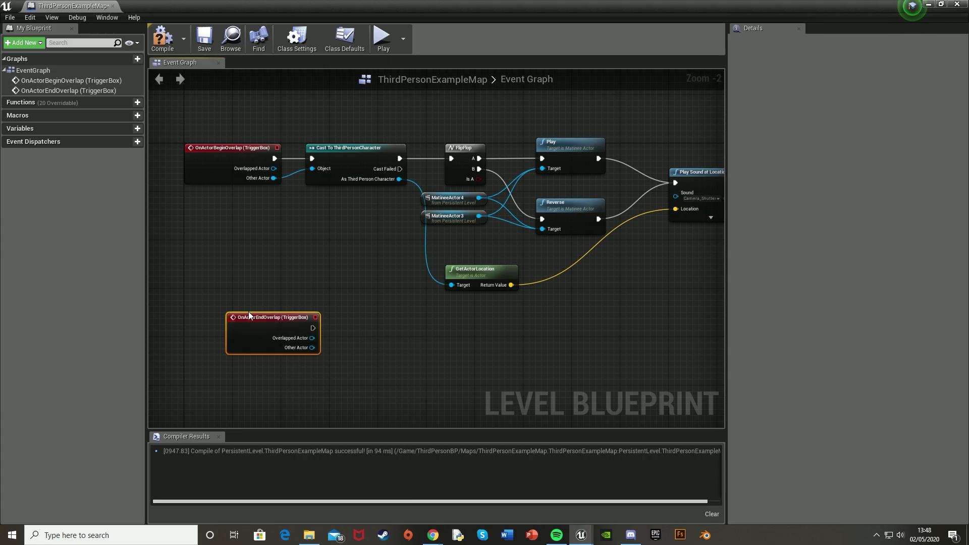
pyautogui.moveTo(256, 321); pyautogui.dragTo(223, 355)
# Duplicate the begin-overlap chain from the cast through Play Sound at Location and wire the copy to OnActorEndOverlap's execution and Other Actor outputs.
pyautogui.moveTo(441, 337); pyautogui.dragTo(408, 332, button='right')
pyautogui.scroll(-2, 338, 289)
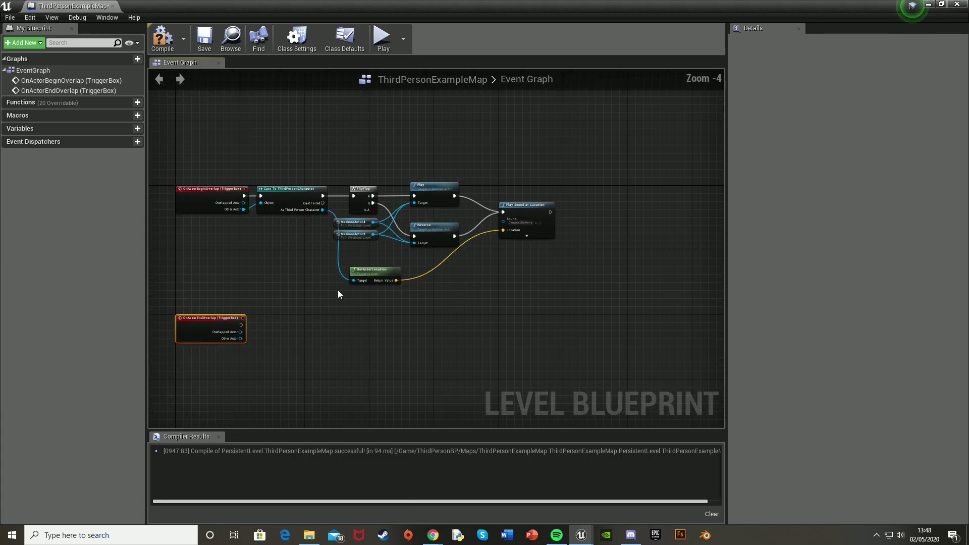
pyautogui.moveTo(280, 171); pyautogui.dragTo(584, 320)
pyautogui.hotkey('ctrl', 'c')
pyautogui.hotkey('ctrl', 'v')
pyautogui.scroll(3, 303, 330)
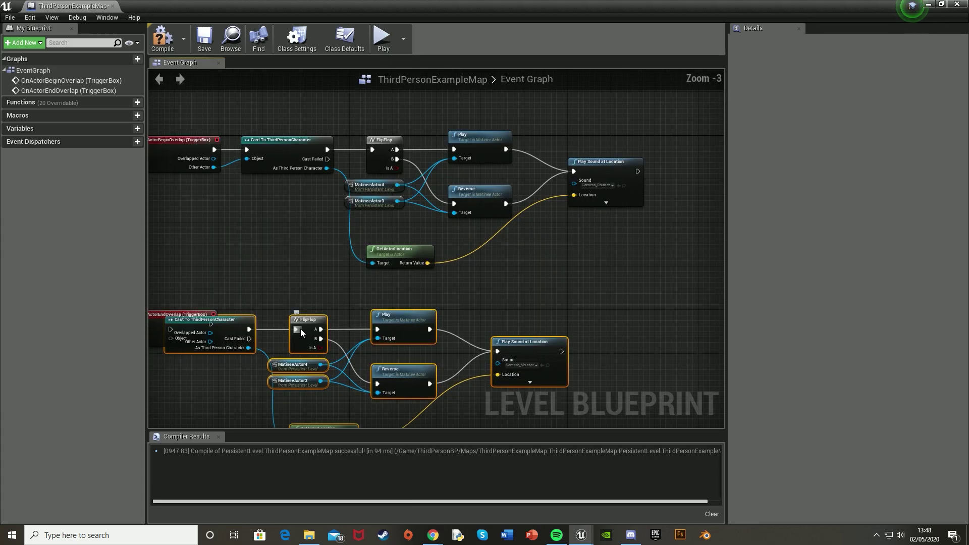
pyautogui.moveTo(308, 313); pyautogui.dragTo(414, 306)
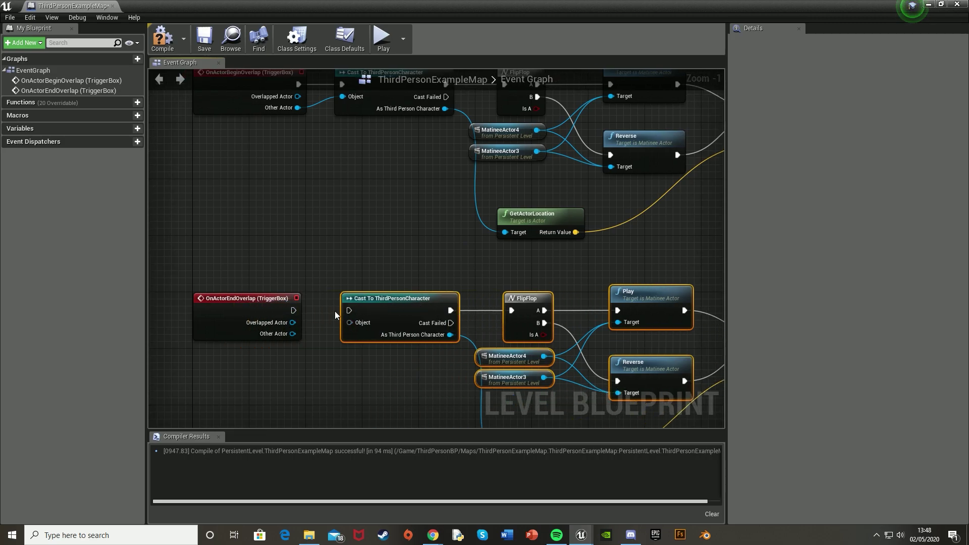
pyautogui.moveTo(293, 334); pyautogui.dragTo(350, 322)
pyautogui.click(429, 311)
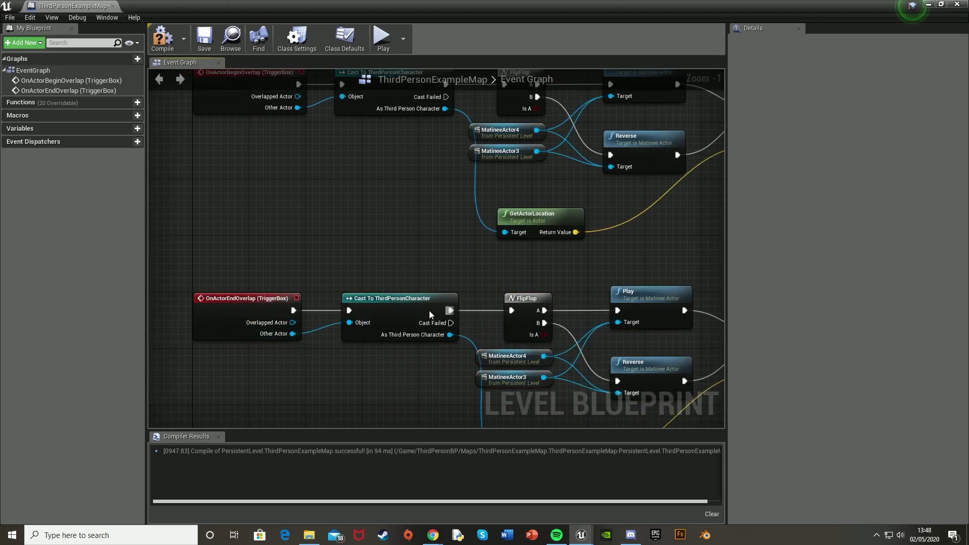
# Delete the FlipFlop nodes from both the begin-overlap and end-overlap chains.
pyautogui.scroll(-2, 407, 296)
pyautogui.moveTo(408, 296); pyautogui.dragTo(378, 273, button='right')
pyautogui.click(378, 275)
pyautogui.press('Delete')
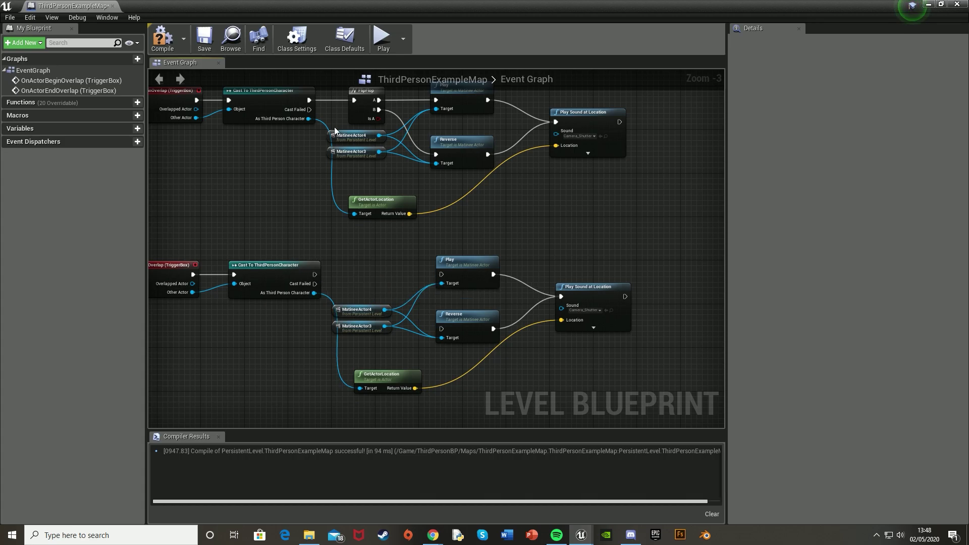
pyautogui.press('Delete')
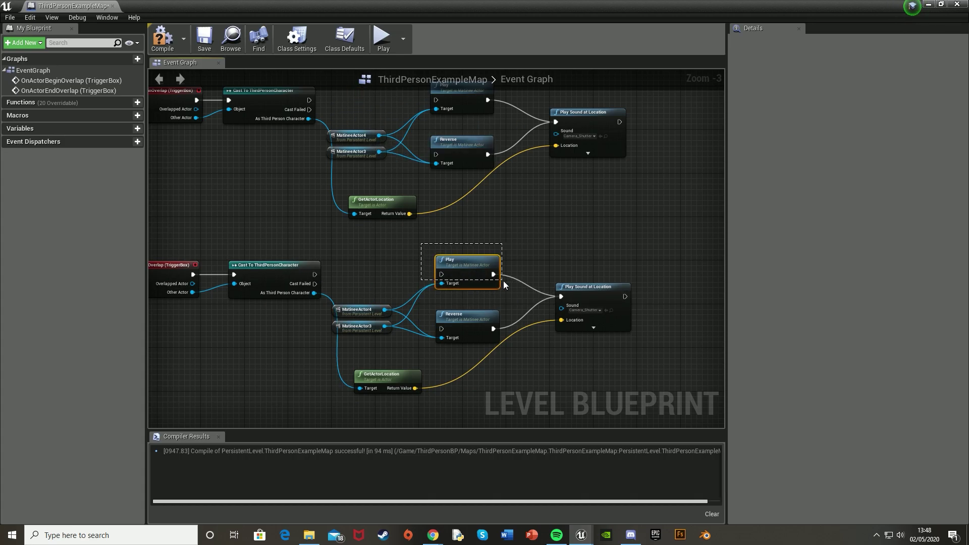
# Delete the Play node from the end-overlap chain and the Reverse node from the begin-overlap chain.
pyautogui.moveTo(503, 281); pyautogui.dragTo(534, 281)
pyautogui.press('Delete')
pyautogui.moveTo(425, 122); pyautogui.dragTo(467, 162)
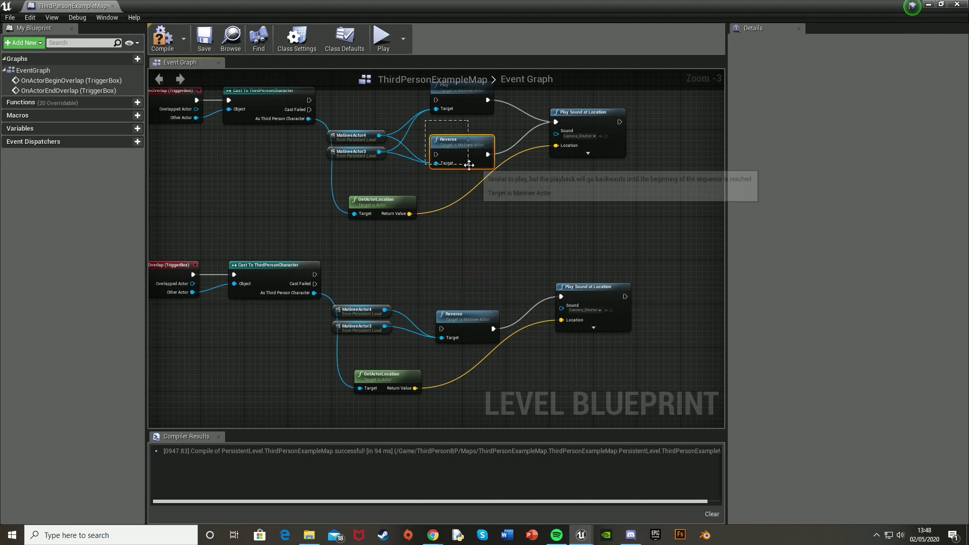
pyautogui.press('Delete')
# Connect the casts directly to Play and Reverse, and gather the end-overlap chain's nodes compactly.
pyautogui.moveTo(440, 154); pyautogui.dragTo(447, 219, button='right')
pyautogui.moveTo(414, 278); pyautogui.dragTo(433, 196, button='right')
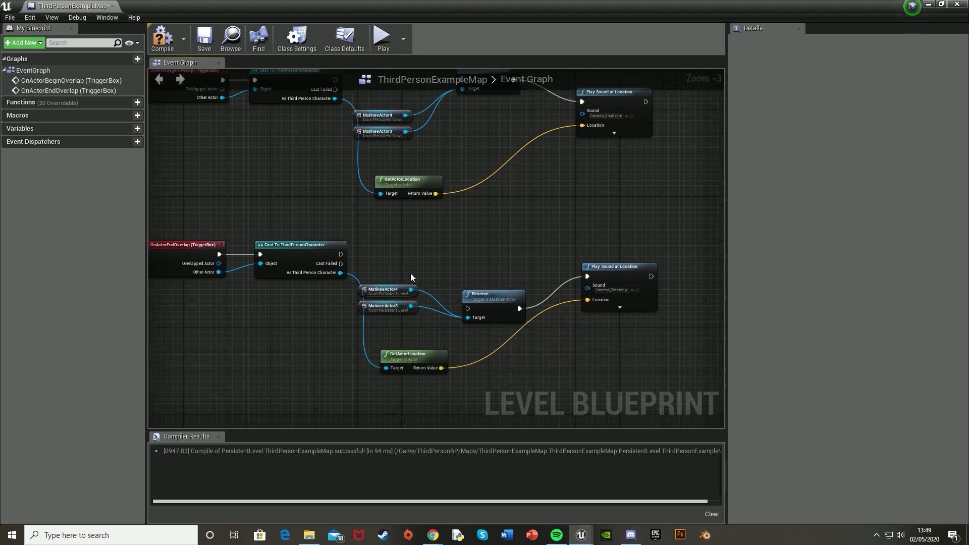
pyautogui.moveTo(339, 254); pyautogui.dragTo(471, 247)
pyautogui.moveTo(379, 262); pyautogui.dragTo(310, 292)
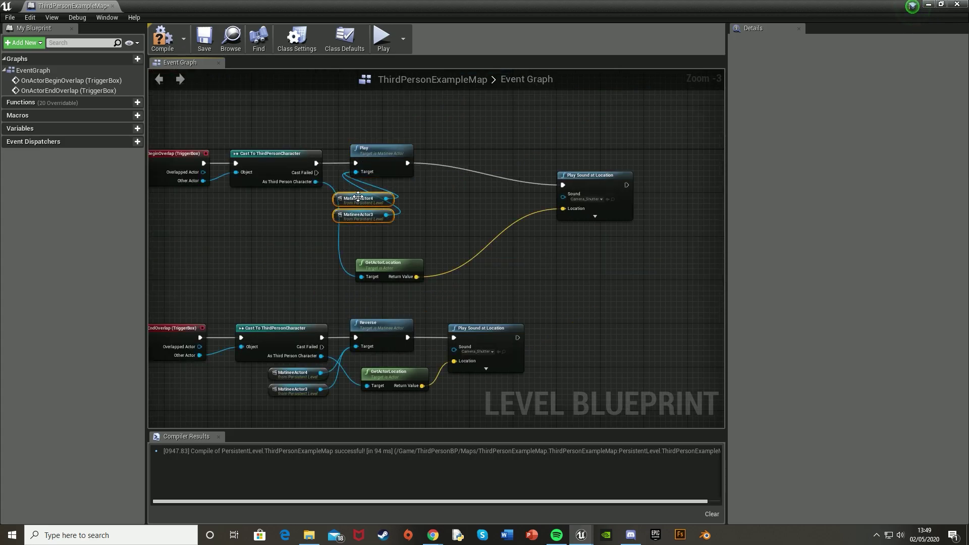
# Move the begin-overlap chain's Matinee references below the cast, and GetActorLocation and Play Sound at Location close to Play.
pyautogui.moveTo(357, 196); pyautogui.dragTo(287, 197)
pyautogui.moveTo(384, 263); pyautogui.dragTo(378, 198)
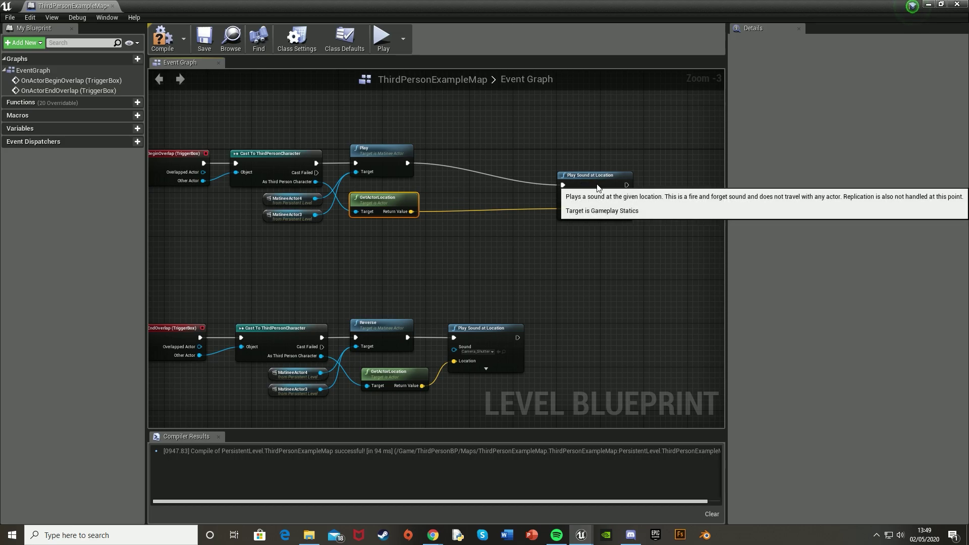
pyautogui.moveTo(597, 188); pyautogui.dragTo(482, 165)
# Check both overlap chains in the event graph and compile the Level Blueprint.
pyautogui.moveTo(221, 119); pyautogui.dragTo(332, 119, button='right')
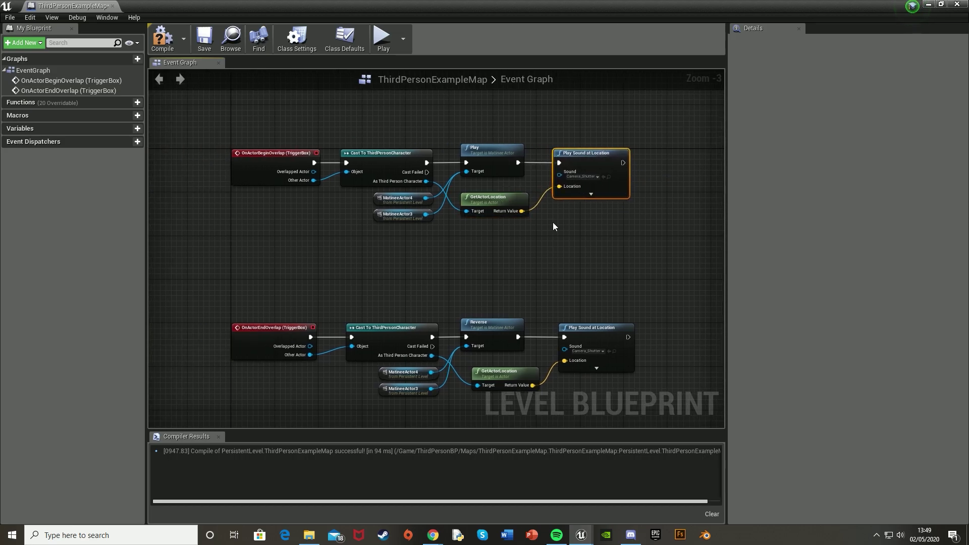
pyautogui.moveTo(312, 241); pyautogui.dragTo(309, 185, button='right')
pyautogui.moveTo(461, 210); pyautogui.dragTo(445, 239, button='right')
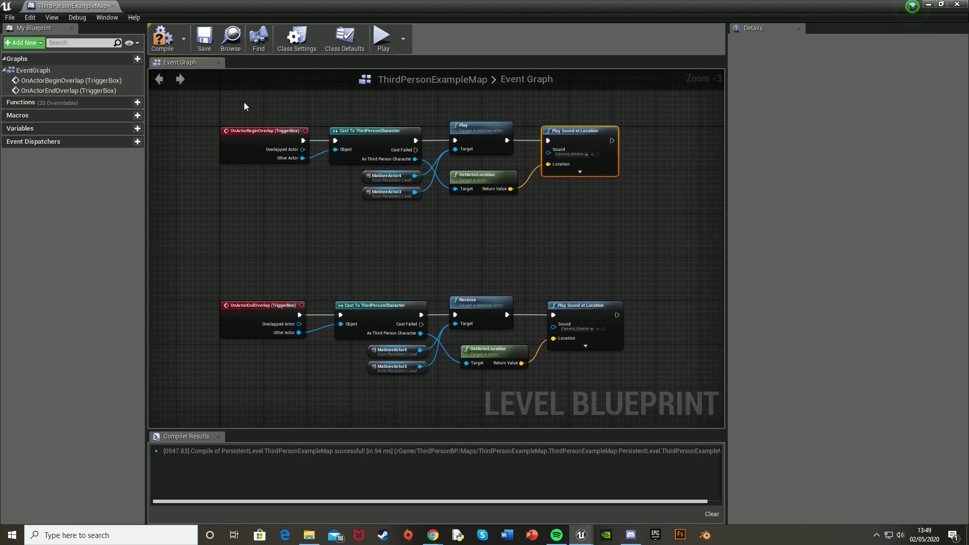
pyautogui.moveTo(462, 154); pyautogui.dragTo(454, 74, button='right')
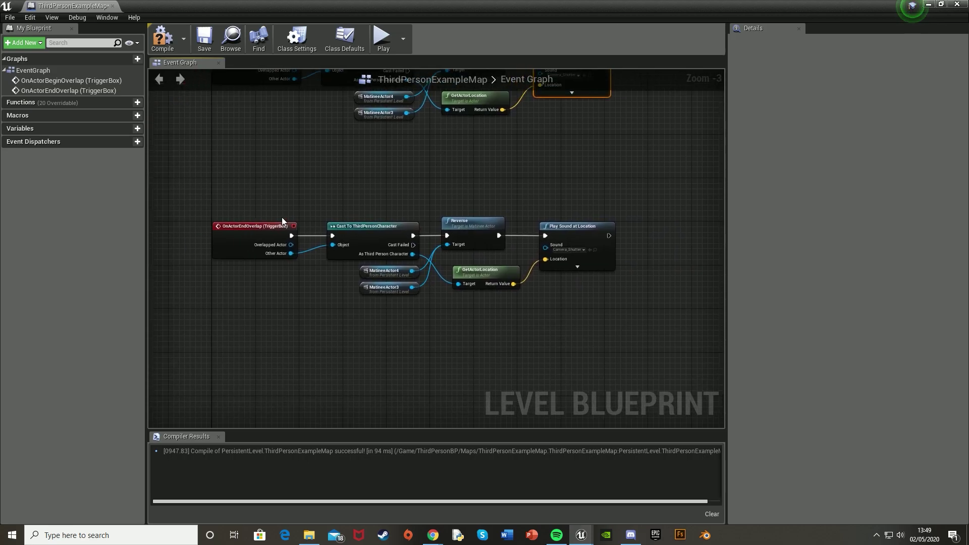
pyautogui.click(162, 38)
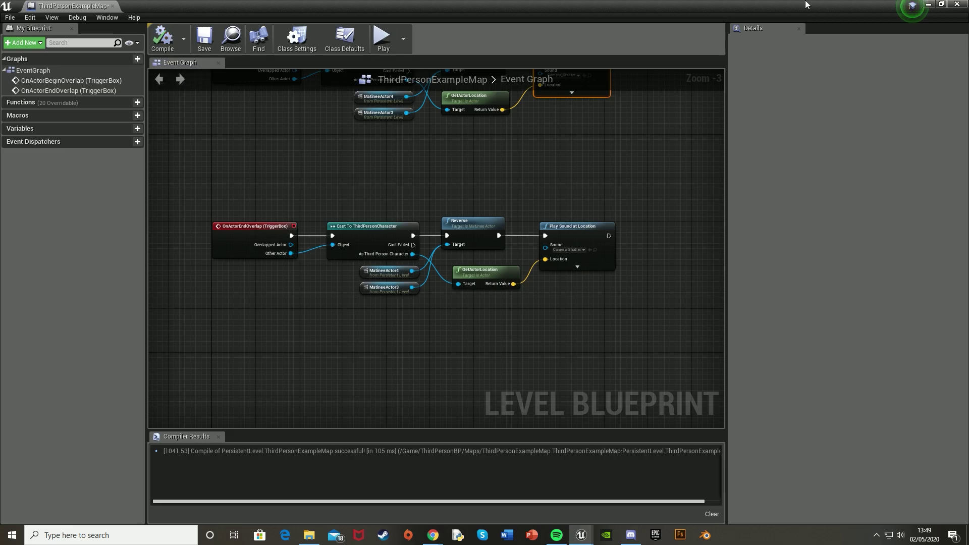
# Play the level from the main editor and walk the character in and out of the trigger area to test the doors.
pyautogui.click(926, 5)
pyautogui.click(501, 35)
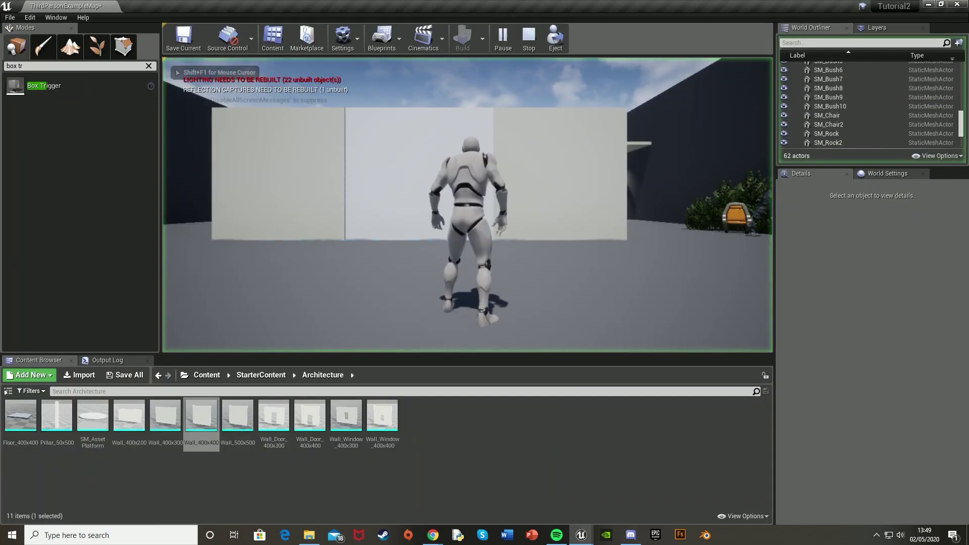
pyautogui.press('w')
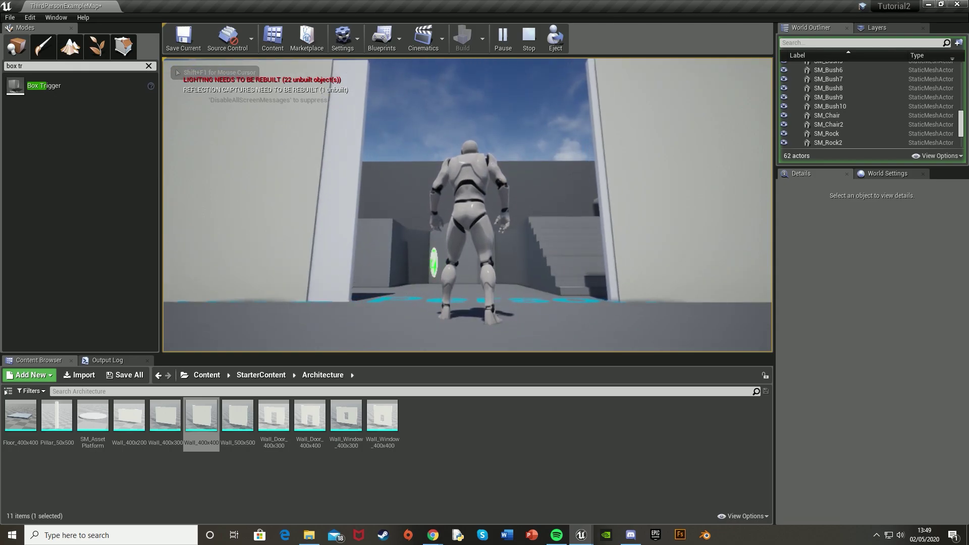
pyautogui.press('s')
pyautogui.press('w')
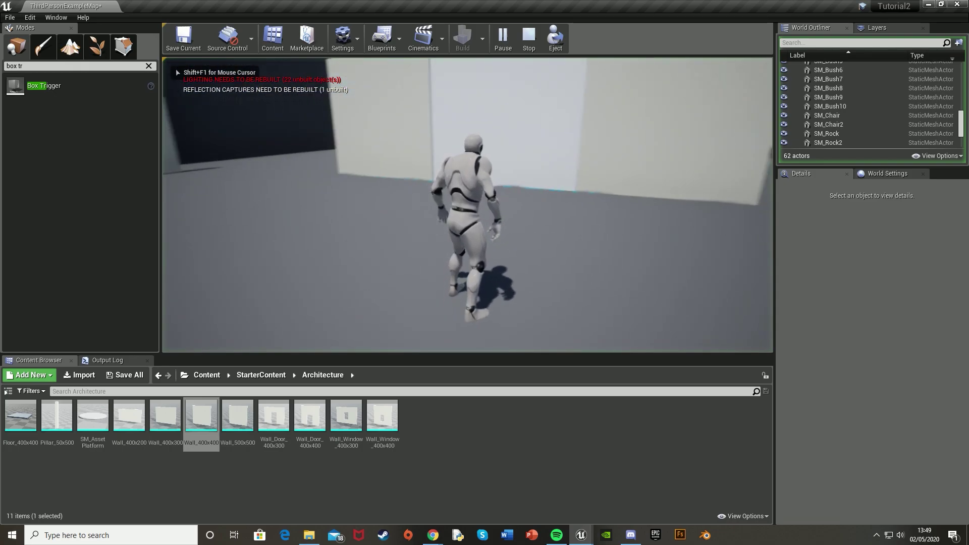
pyautogui.press('w')
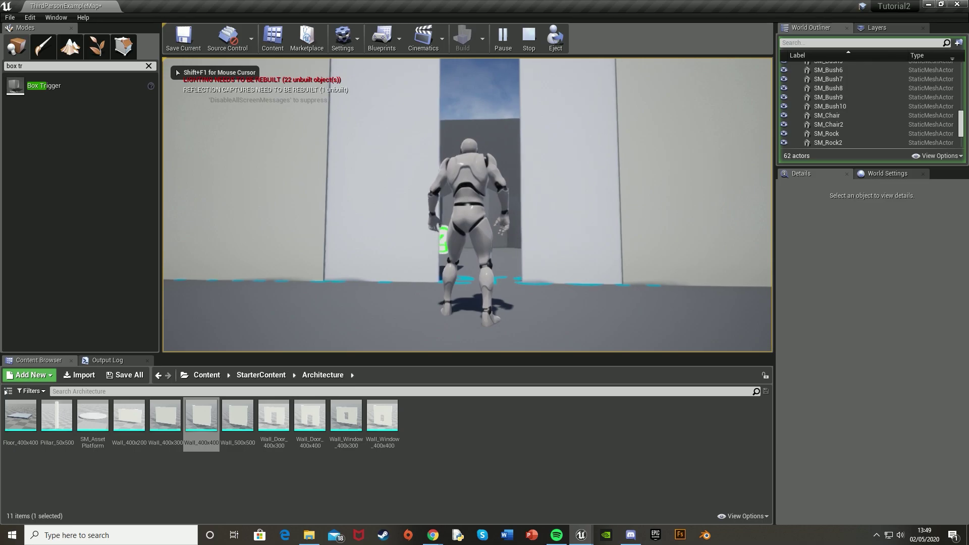
pyautogui.press('w')
pyautogui.press('s')
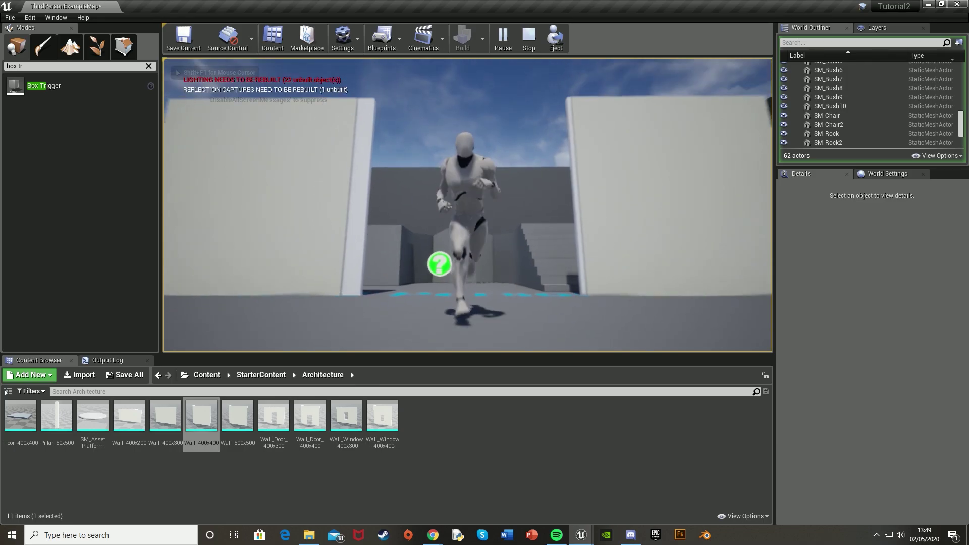
pyautogui.press('w')
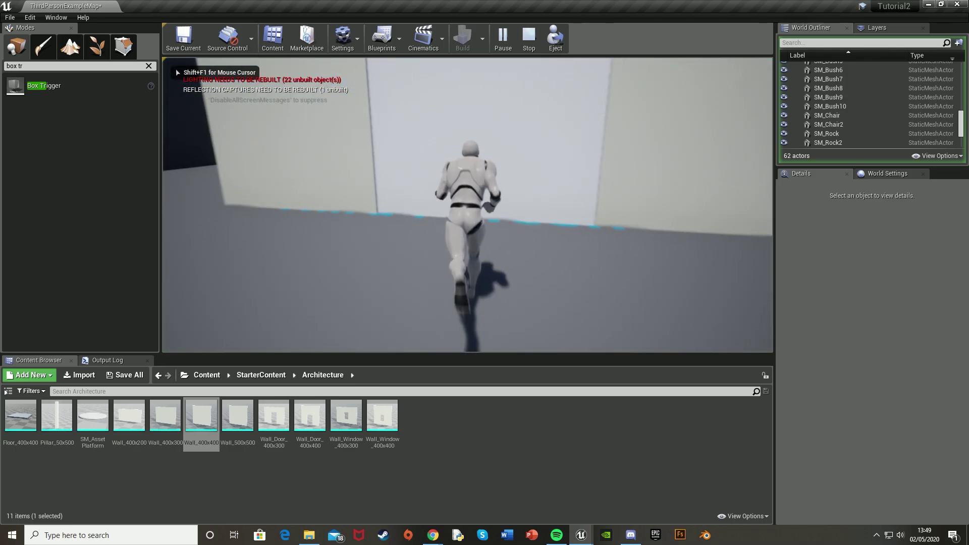
pyautogui.press('s')
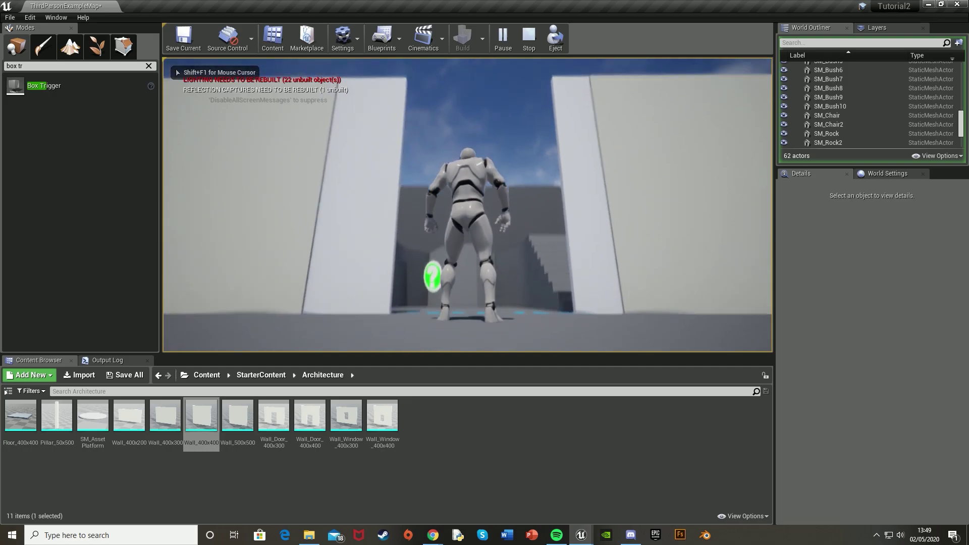
pyautogui.press('s')
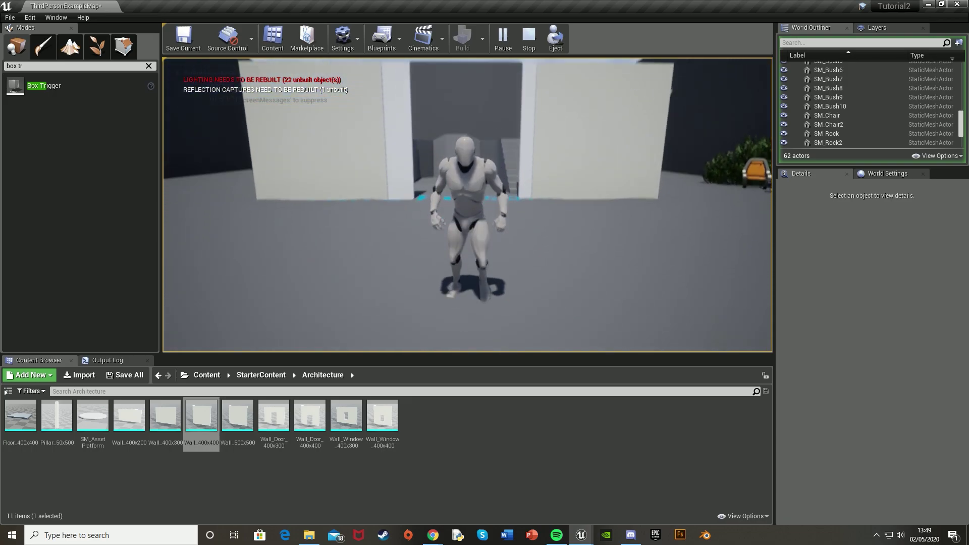